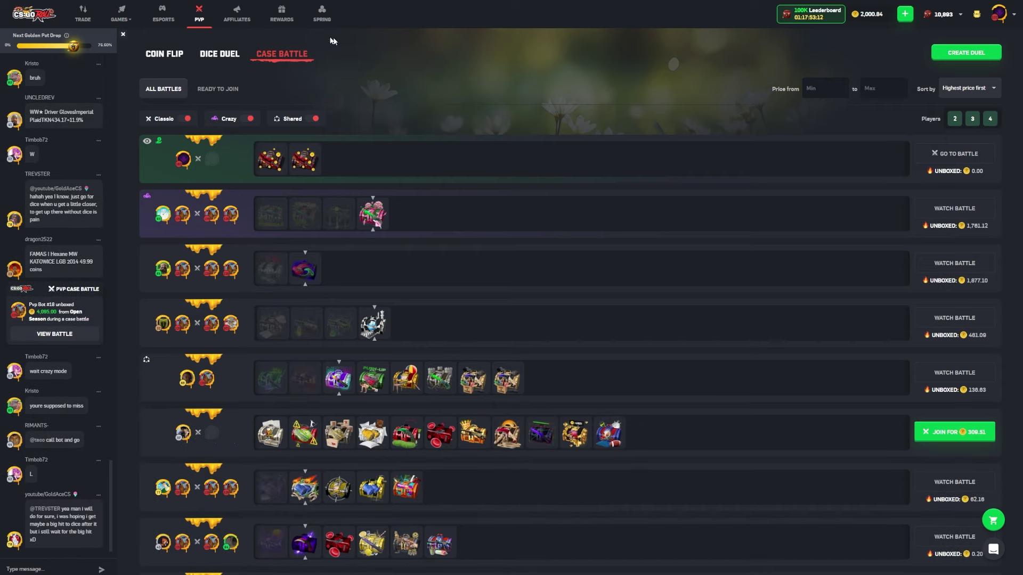
# Step: Start a new case battle and open the case list, checking the price range options
pyautogui.click(954, 52)
pyautogui.click(599, 282)
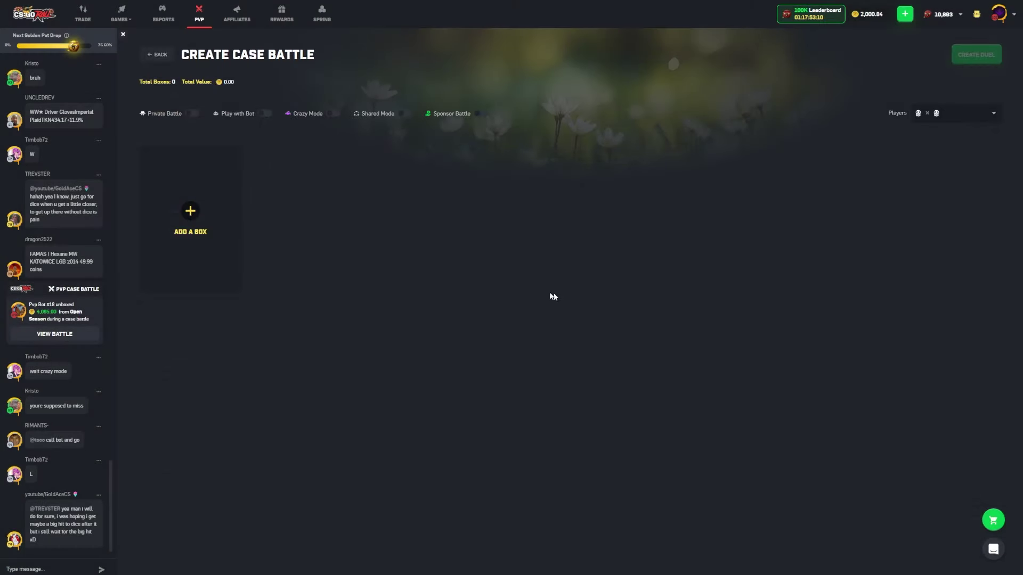
pyautogui.click(191, 215)
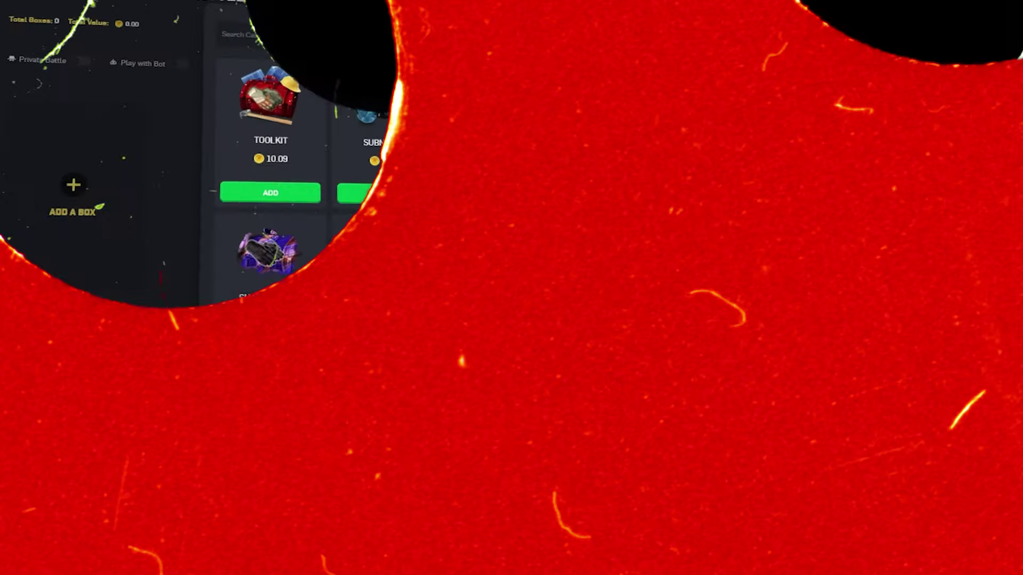
pyautogui.click(500, 86)
pyautogui.click(598, 43)
pyautogui.scroll(-10, 541, 360)
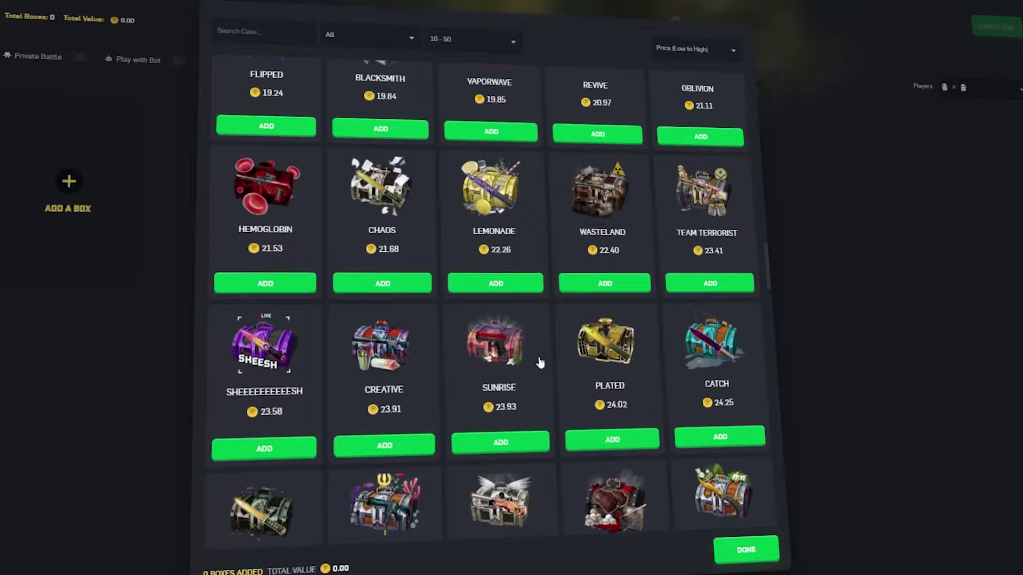
pyautogui.scroll(5, 541, 360)
pyautogui.scroll(2, 541, 368)
pyautogui.scroll(2, 542, 369)
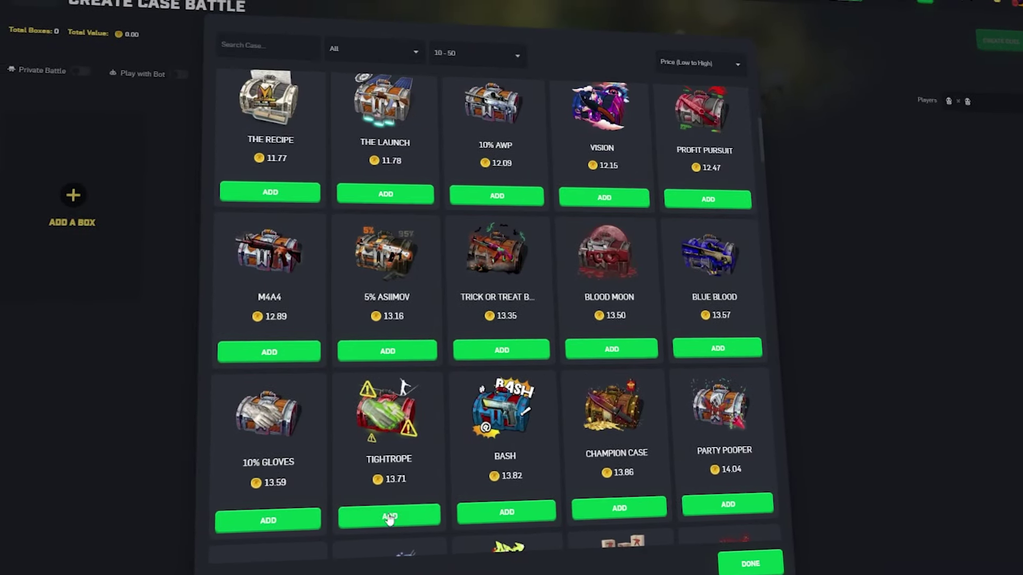
# Step: Add the Tightrope, Creatures, Flooded and Royalty cases to the battle
pyautogui.click(381, 515)
pyautogui.scroll(-4, 491, 344)
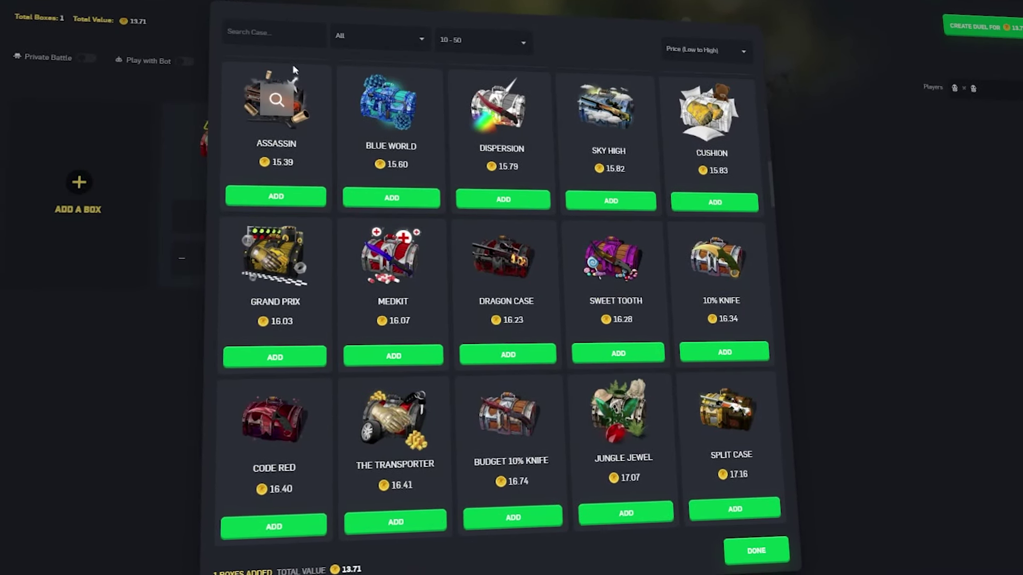
pyautogui.click(274, 38)
pyautogui.write('crea')
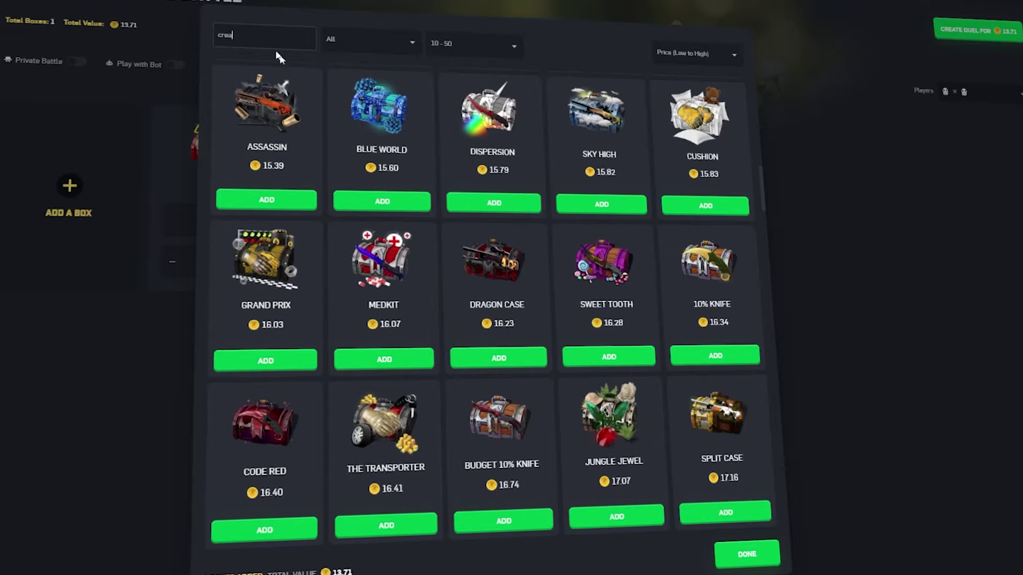
pyautogui.click(385, 349)
pyautogui.doubleClick(224, 185)
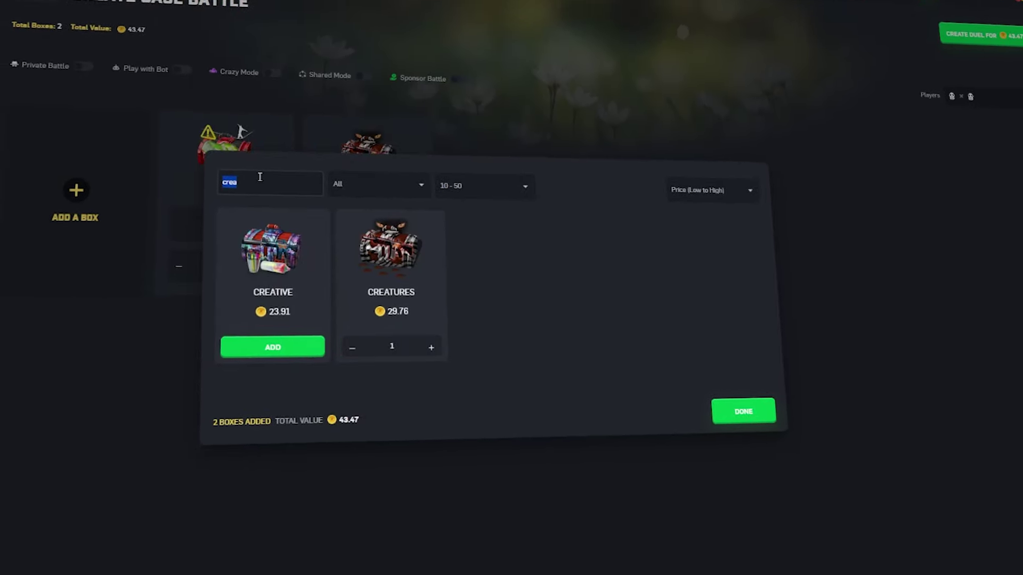
pyautogui.write('flood')
pyautogui.click(266, 339)
pyautogui.doubleClick(239, 238)
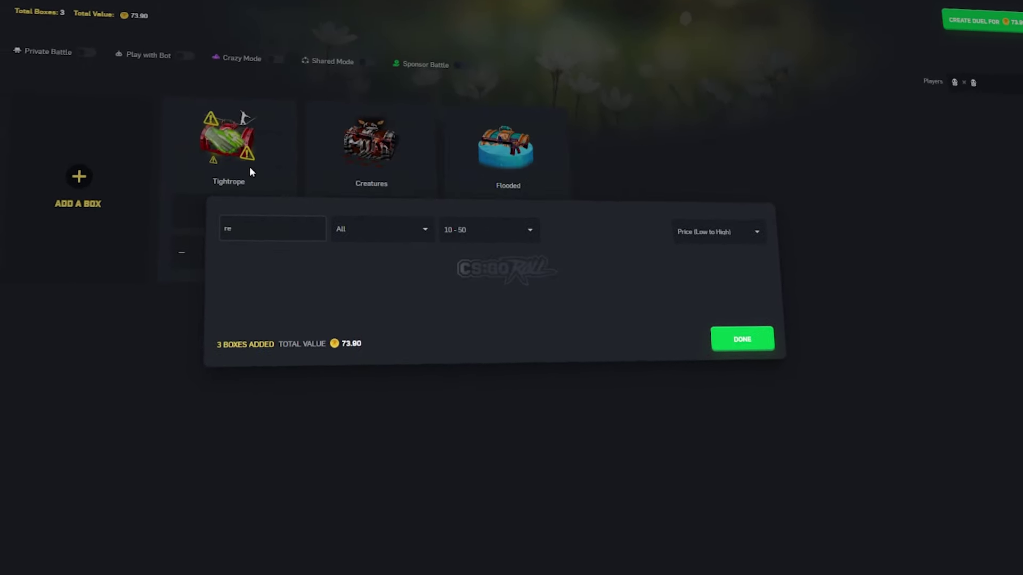
pyautogui.write('roy')
pyautogui.click(266, 338)
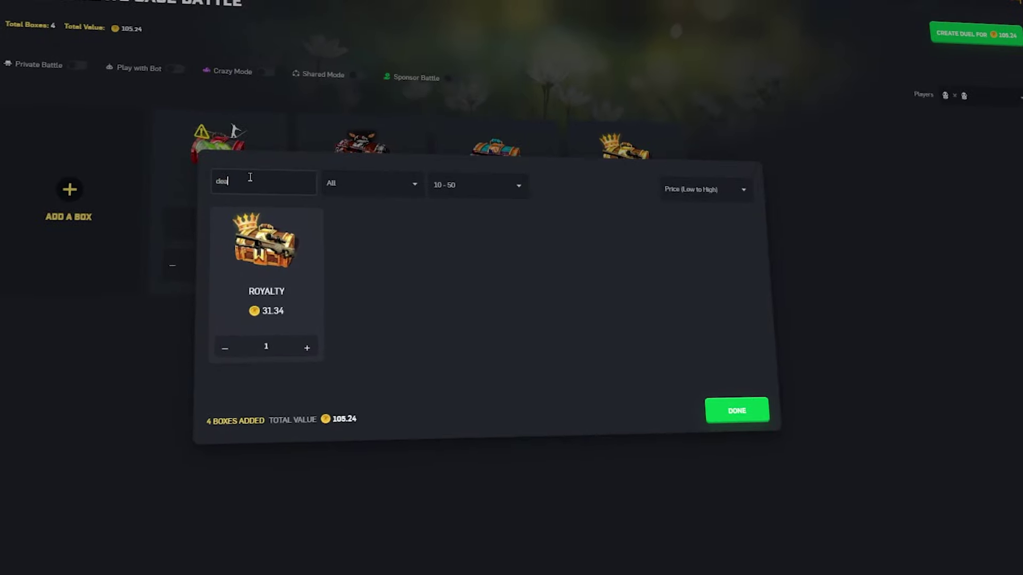
# Step: Add Deadshot, Perfectly Purple, Last Resort, Tiger and Rejuice cases, then finish picking
pyautogui.click(265, 339)
pyautogui.doubleClick(224, 184)
pyautogui.write('per')
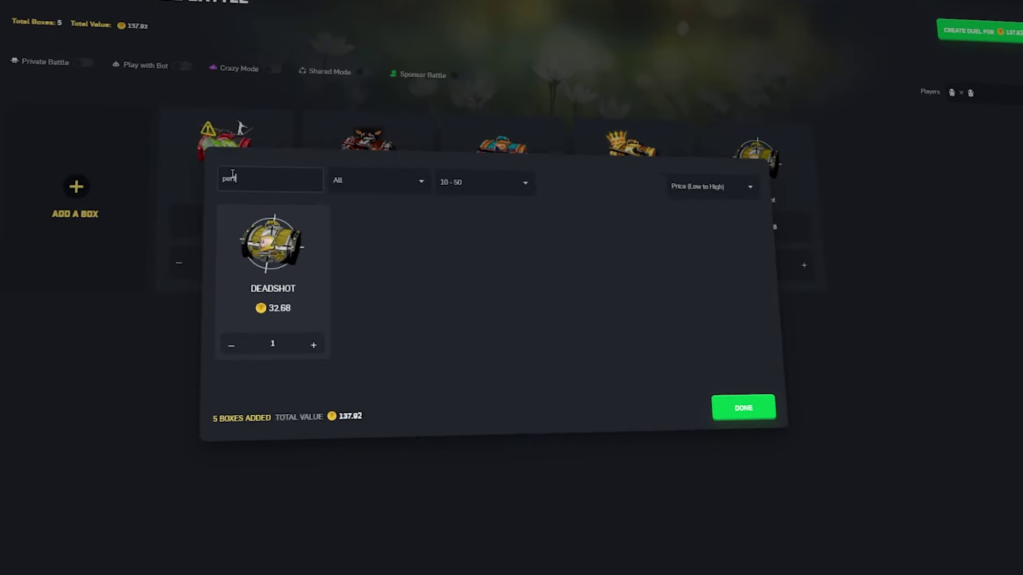
pyautogui.write('f')
pyautogui.click(265, 338)
pyautogui.doubleClick(254, 171)
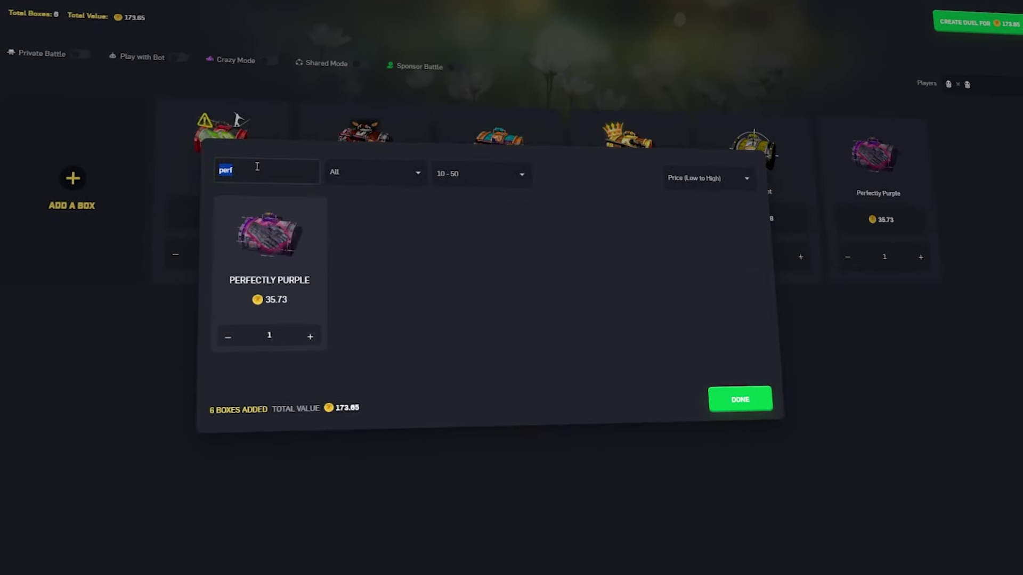
pyautogui.write('last')
pyautogui.click(266, 340)
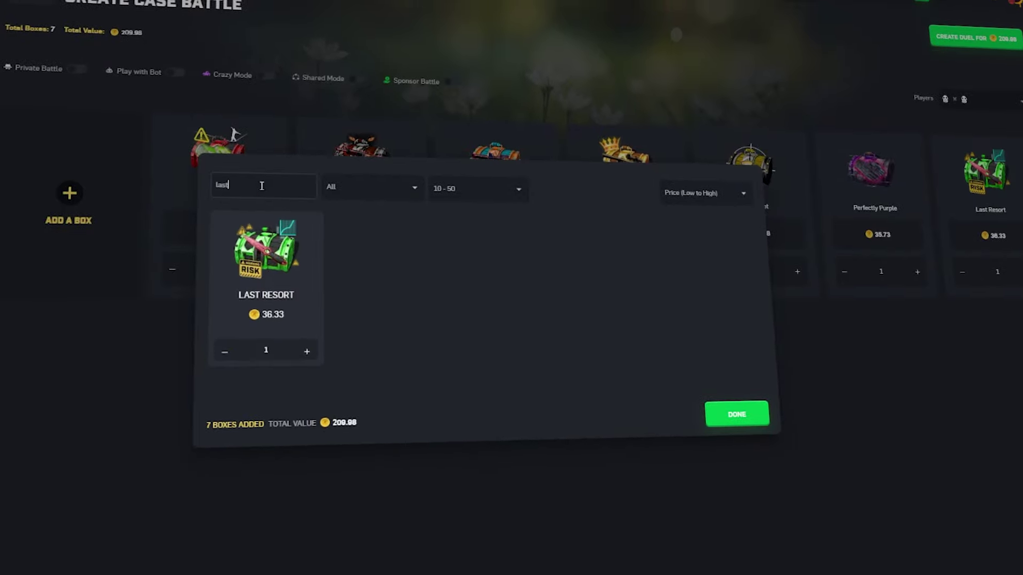
pyautogui.doubleClick(254, 171)
pyautogui.write('tiger')
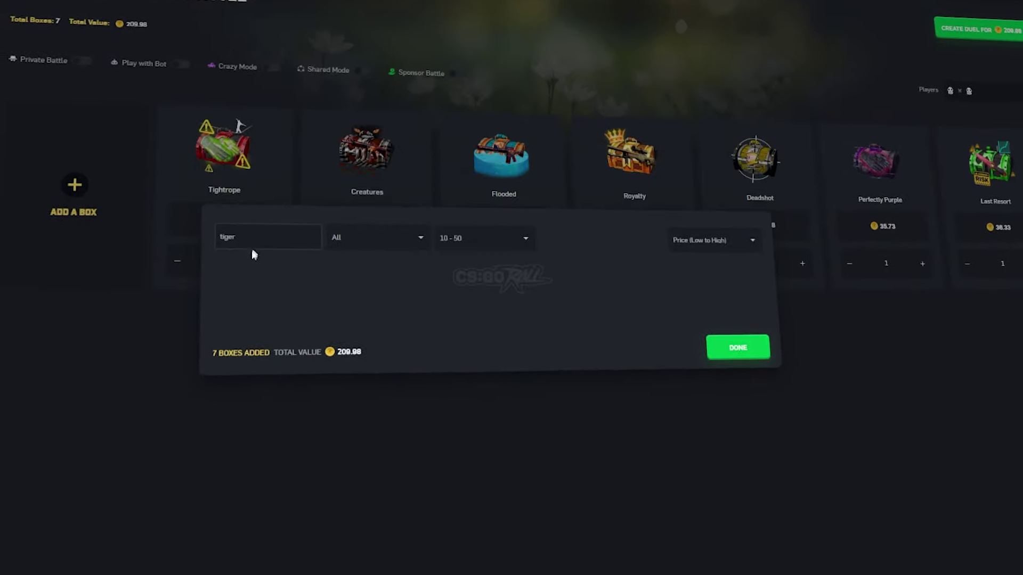
pyautogui.click(266, 339)
pyautogui.doubleClick(254, 174)
pyautogui.write('r')
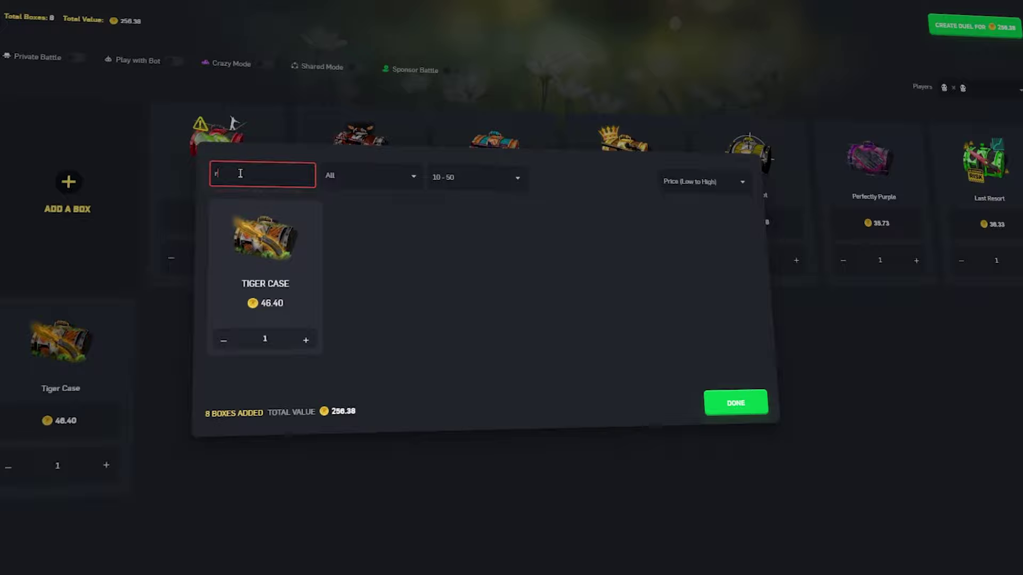
pyautogui.write('eju')
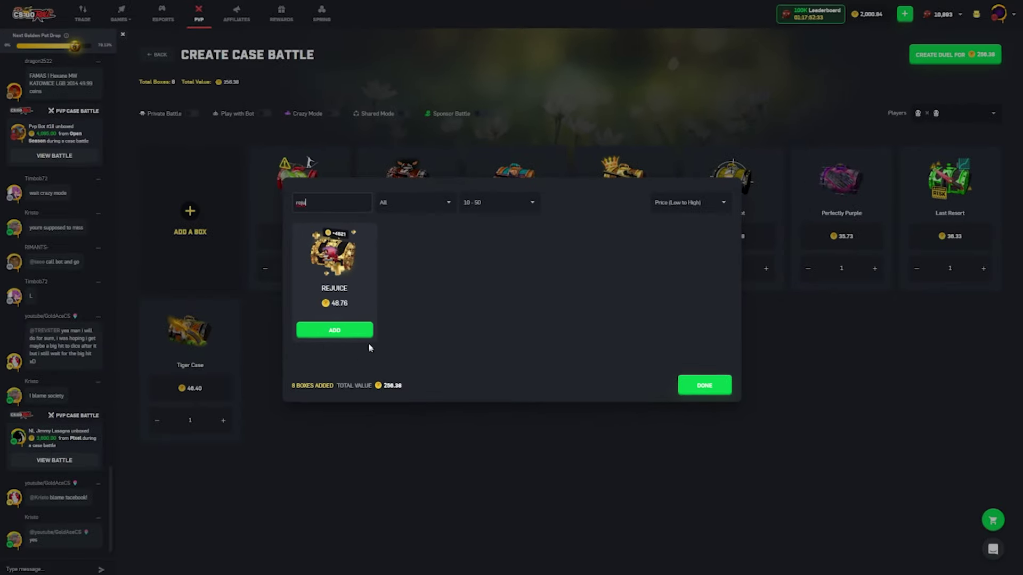
pyautogui.click(705, 385)
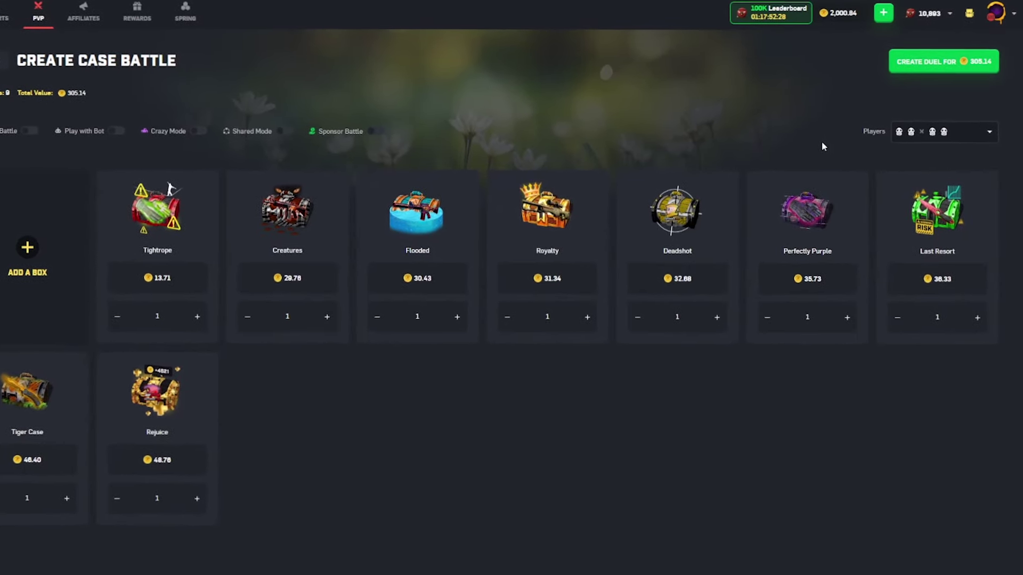
# Step: Create the nine-case battle with a bot in slot four, win, and sell the Ursus Knife for 447.00
pyautogui.click(954, 51)
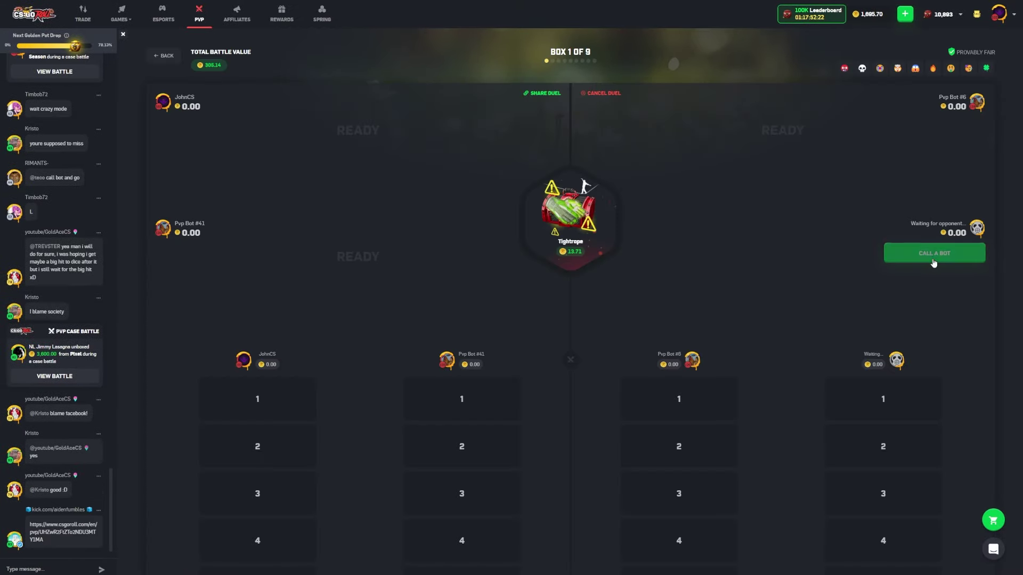
pyautogui.click(933, 255)
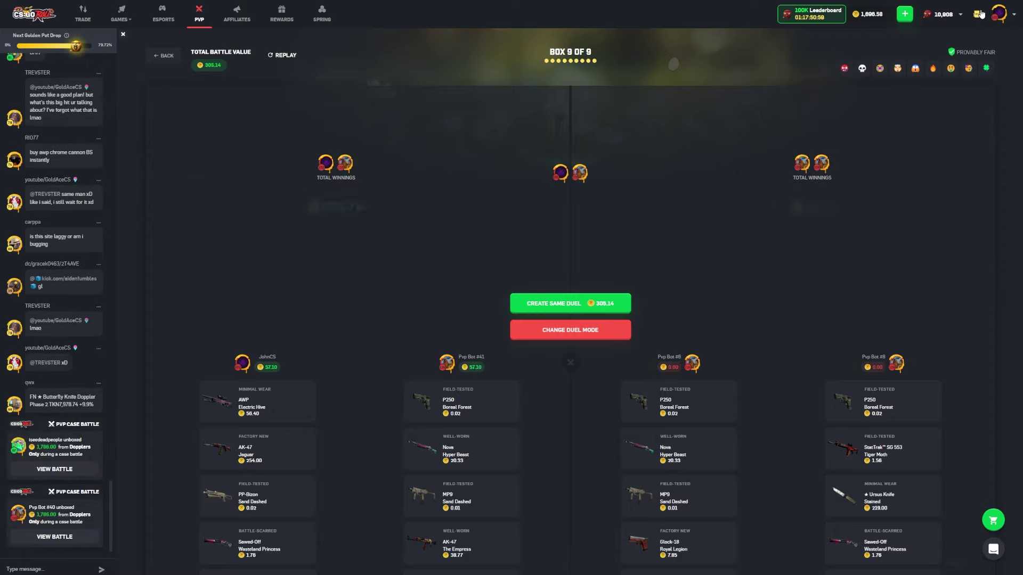
pyautogui.click(979, 14)
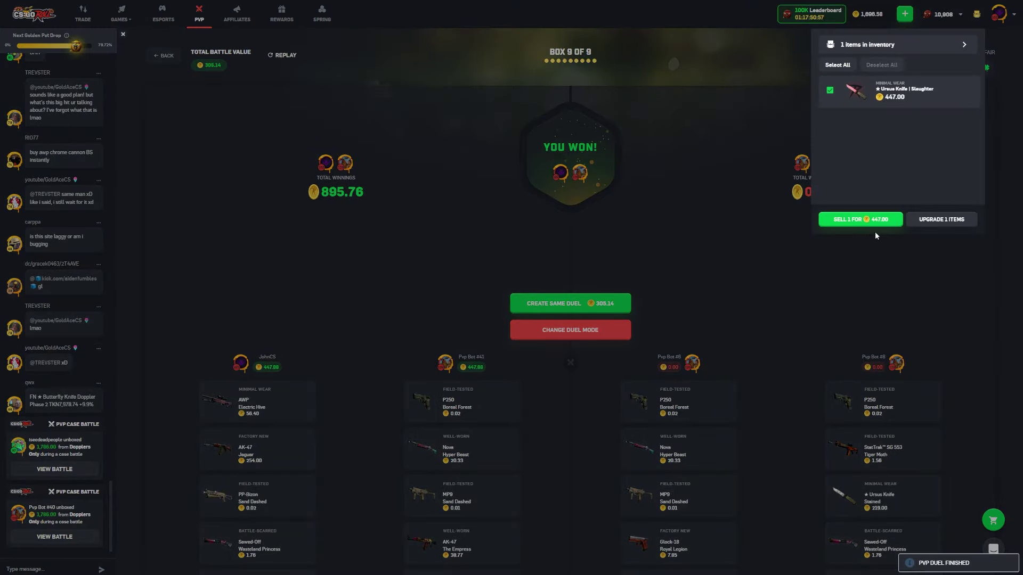
pyautogui.click(874, 224)
# Step: Add Liquid, Viking, Dink, Gas and ChickenDinner v2 cases to a new battle
pyautogui.click(197, 13)
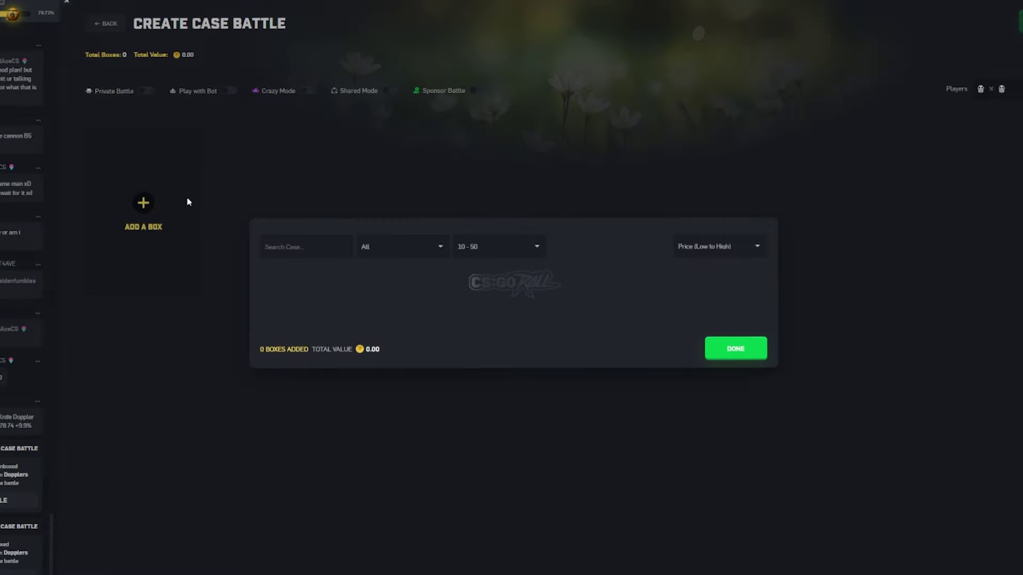
pyautogui.write('liqu')
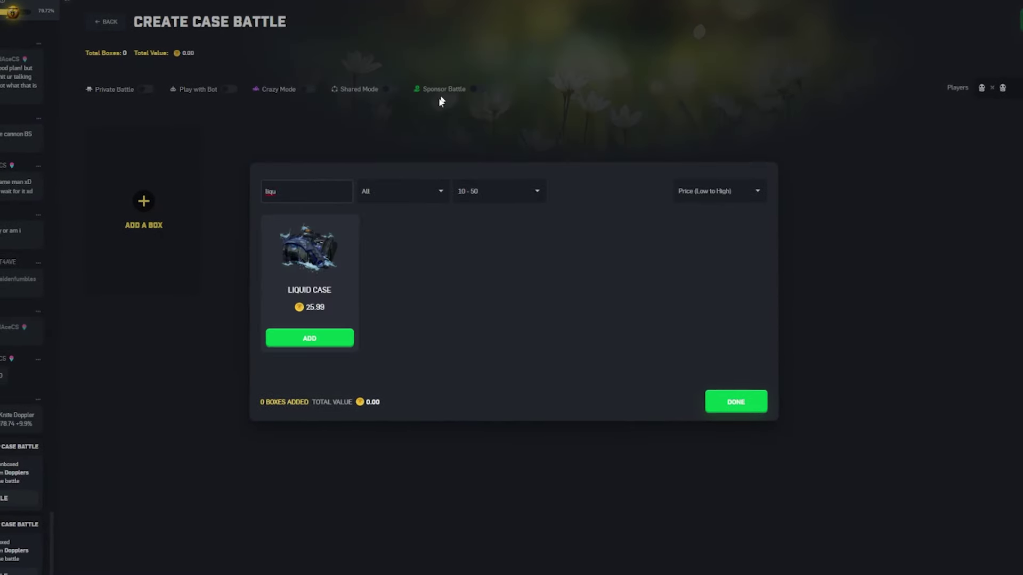
pyautogui.click(309, 338)
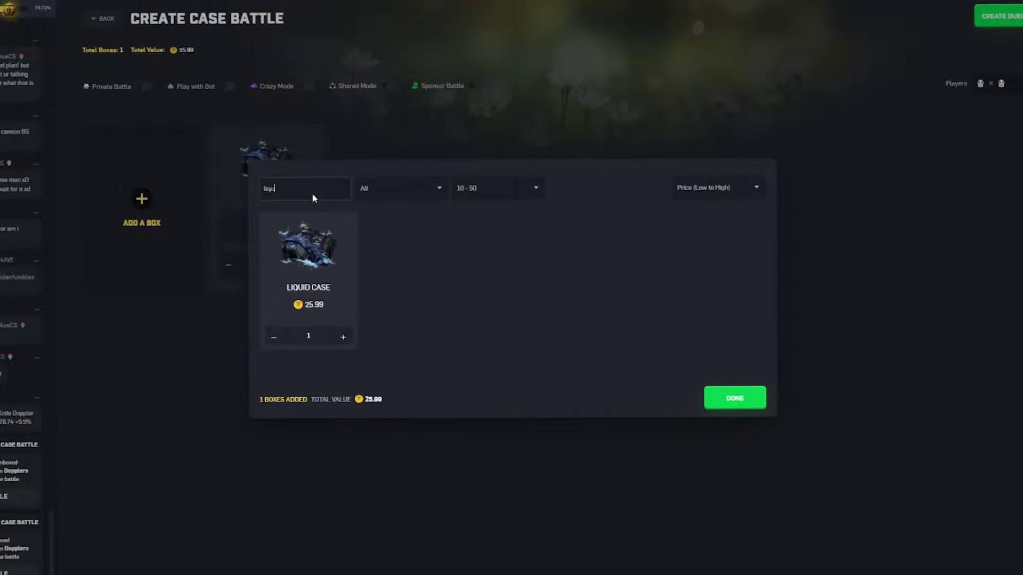
pyautogui.write('viki')
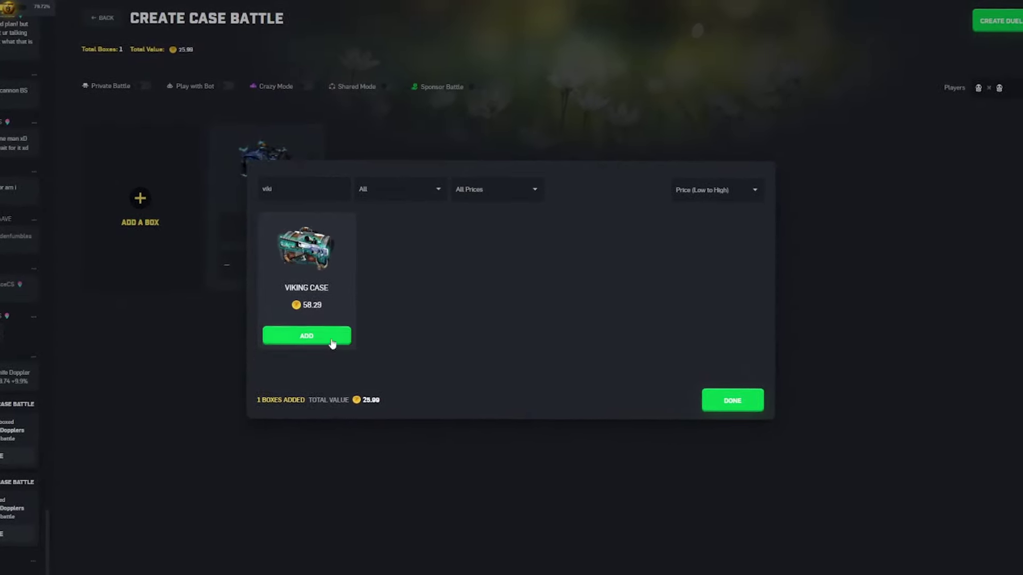
pyautogui.write('dink')
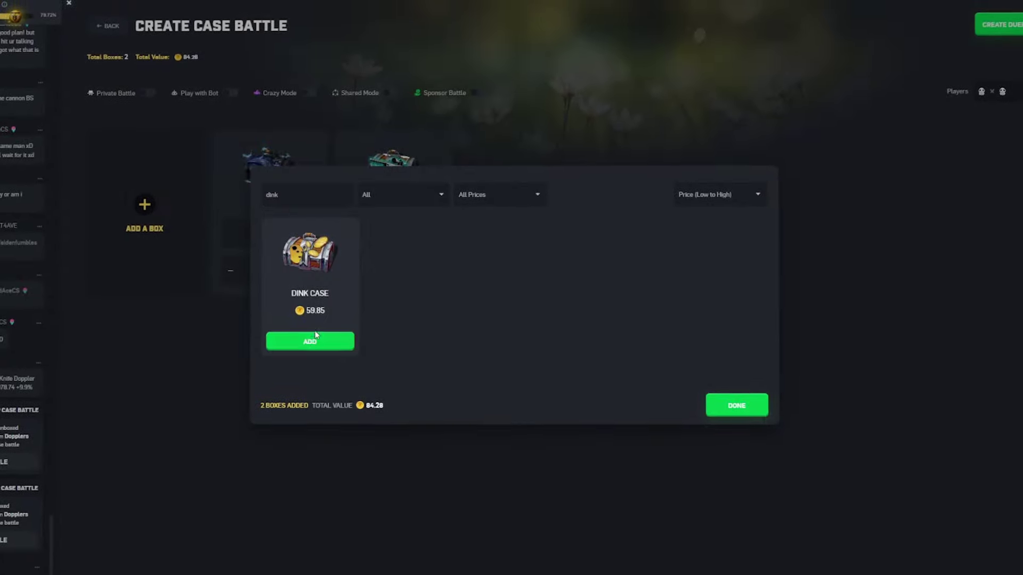
pyautogui.click(309, 338)
pyautogui.doubleClick(302, 189)
pyautogui.write('das')
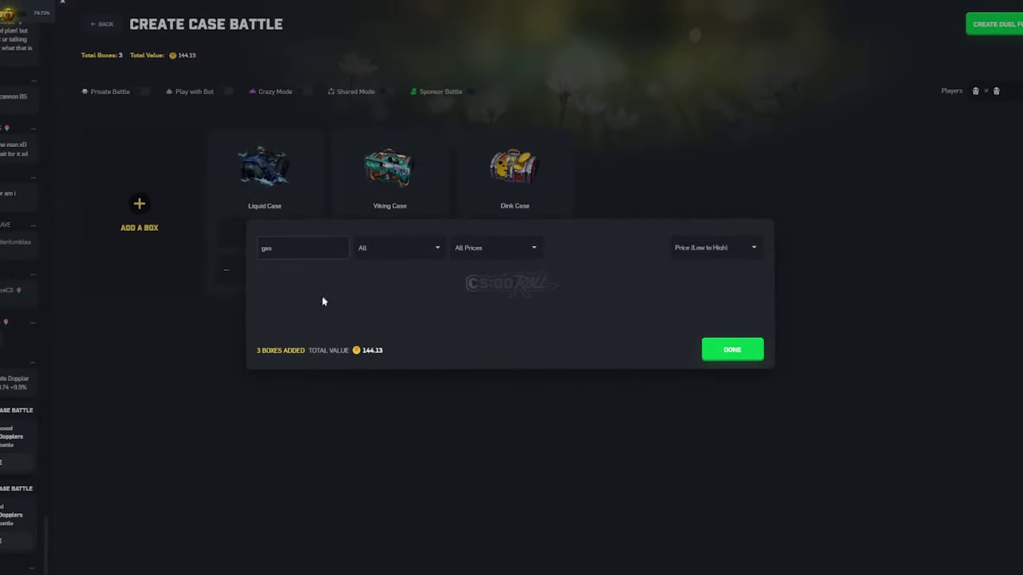
pyautogui.click(311, 340)
pyautogui.doubleClick(308, 191)
pyautogui.write('ch')
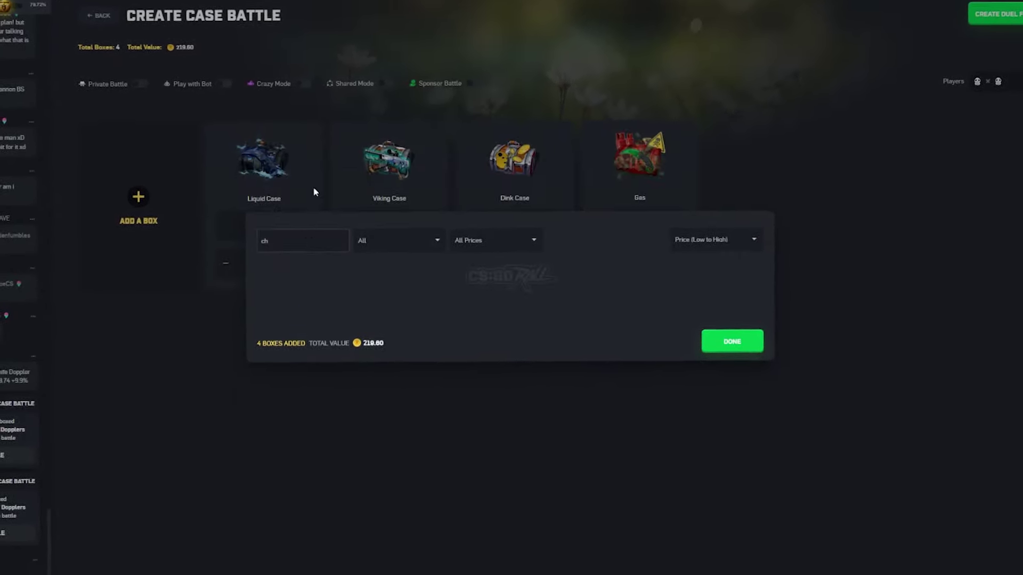
pyautogui.write('i')
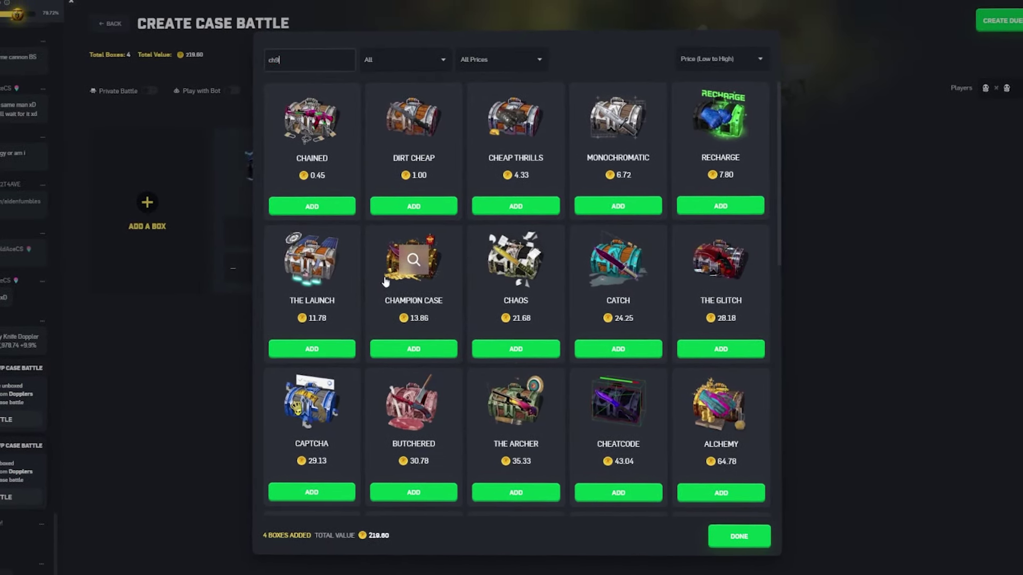
pyautogui.write('ck')
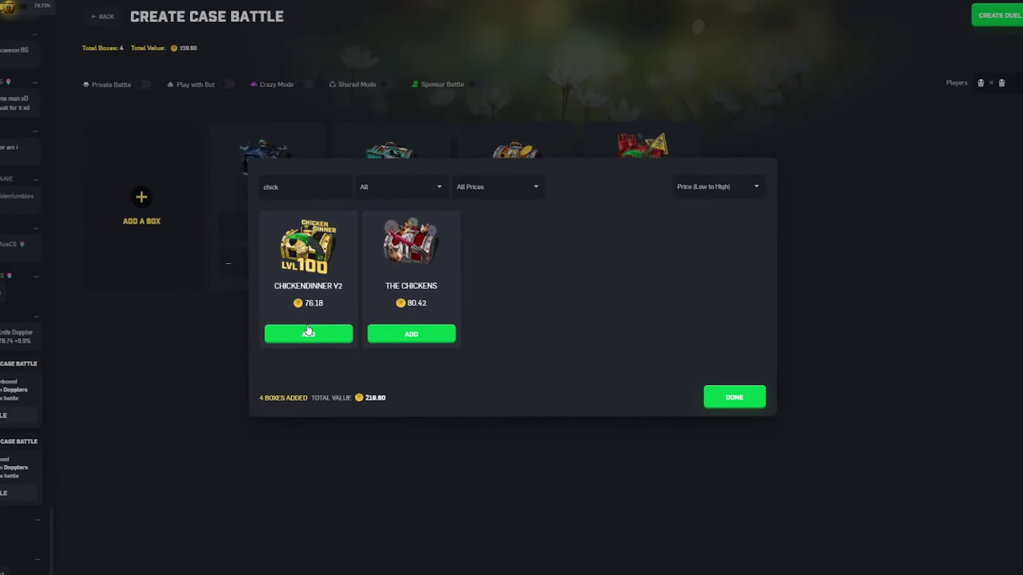
pyautogui.click(309, 337)
pyautogui.click(967, 114)
# Step: Create and open the five-box battle, play it to a 624.57 win, and view inventory
pyautogui.click(955, 160)
pyautogui.click(955, 55)
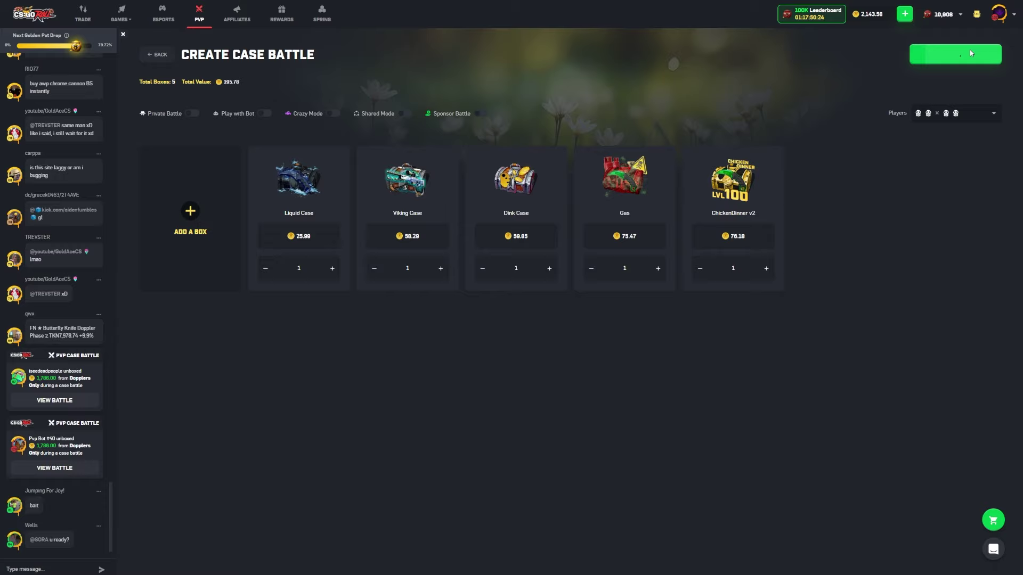
pyautogui.click(325, 222)
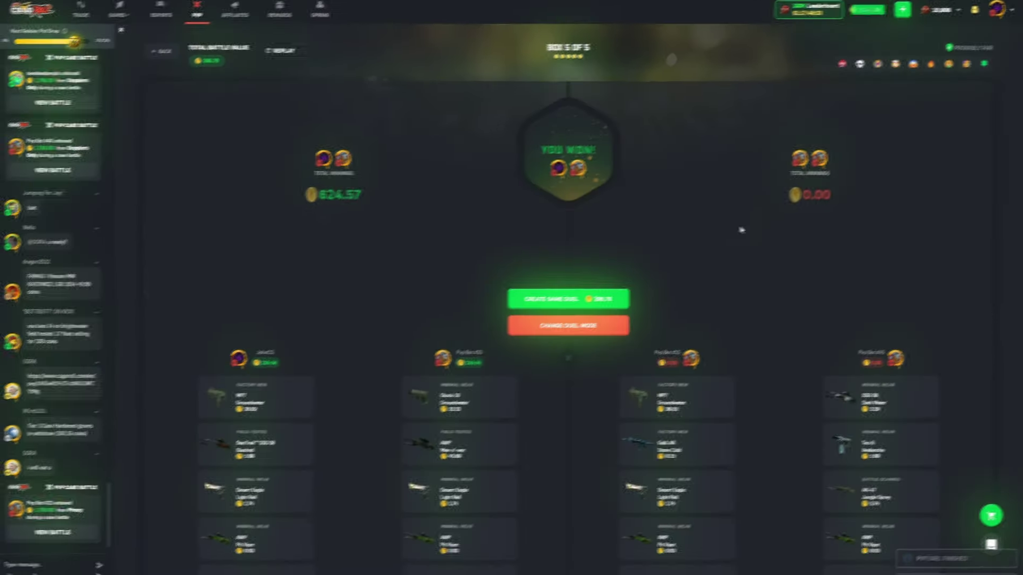
pyautogui.click(975, 13)
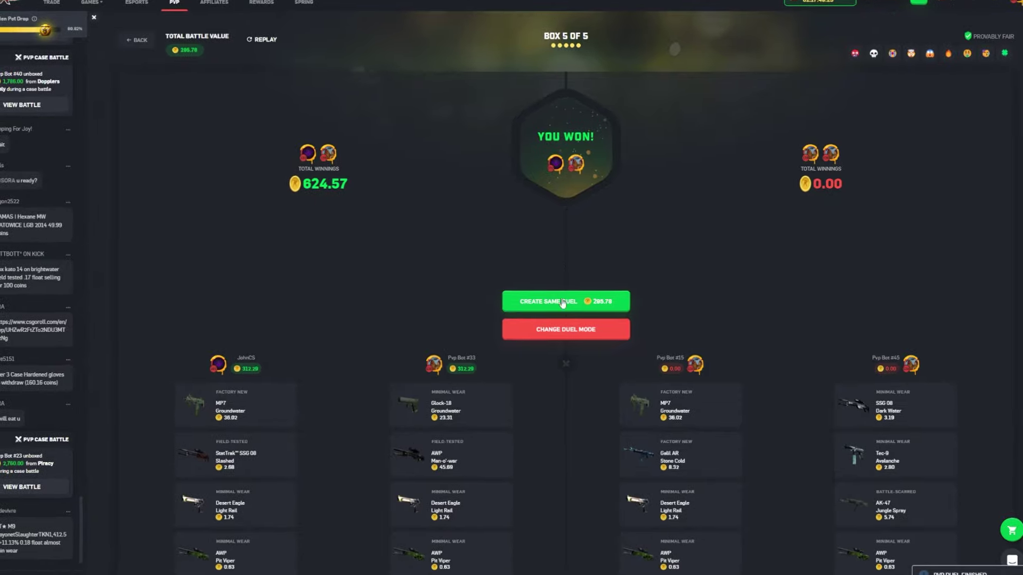
# Step: Start a same-style battle, remove all preloaded cases, and open the case picker
pyautogui.click(534, 328)
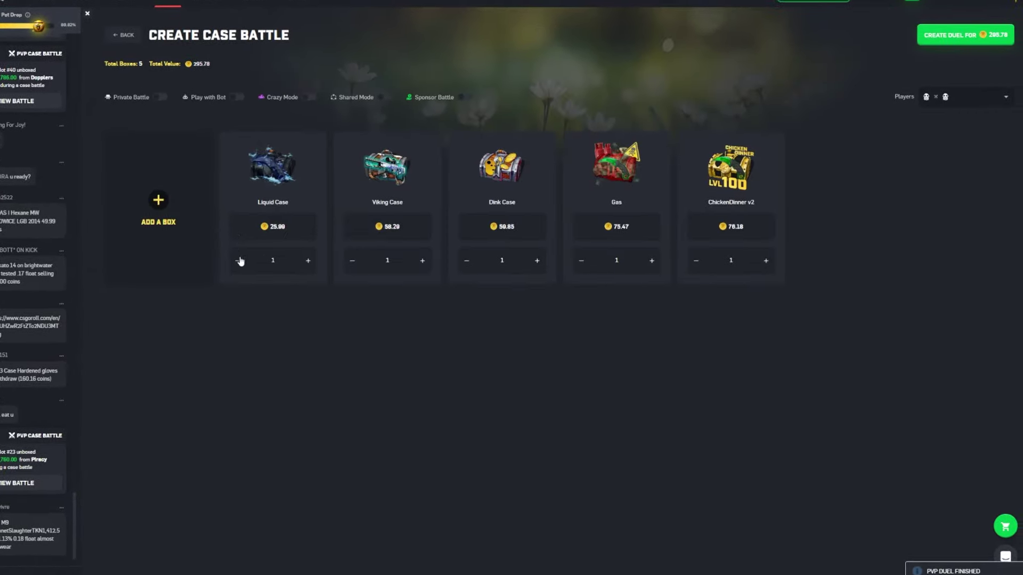
pyautogui.click(240, 264)
pyautogui.click(240, 264)
pyautogui.click(246, 270)
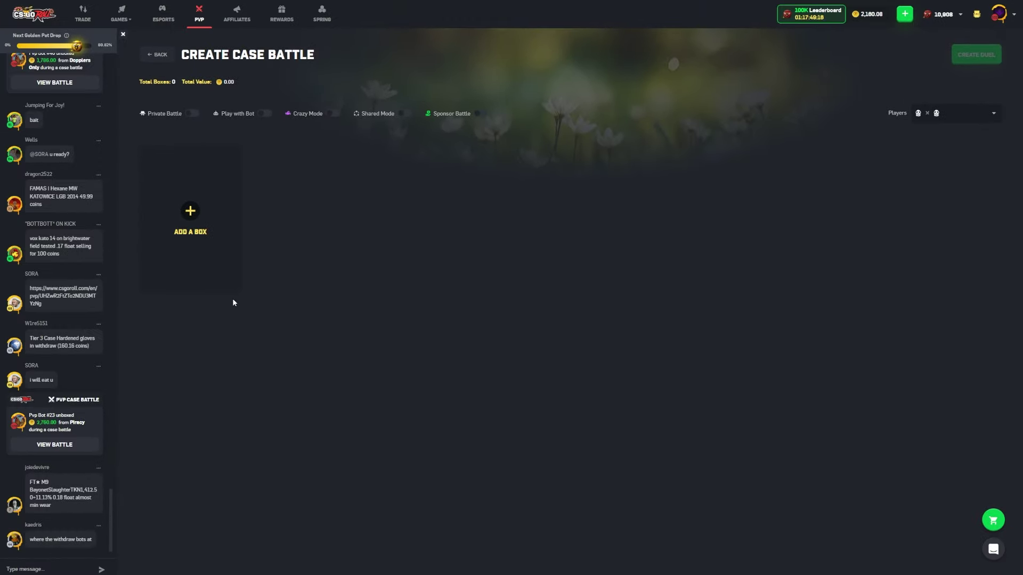
pyautogui.click(205, 233)
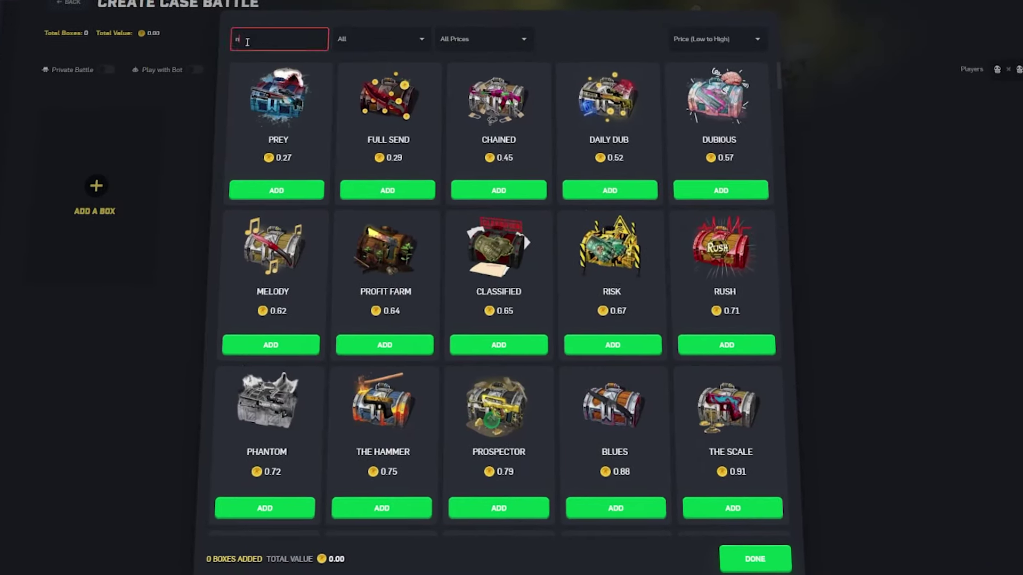
pyautogui.write('navy')
# Step: Add Navy, Brutal, Supreme Rifles, Question and 1% D Lore cases as the five boxes
pyautogui.click(271, 345)
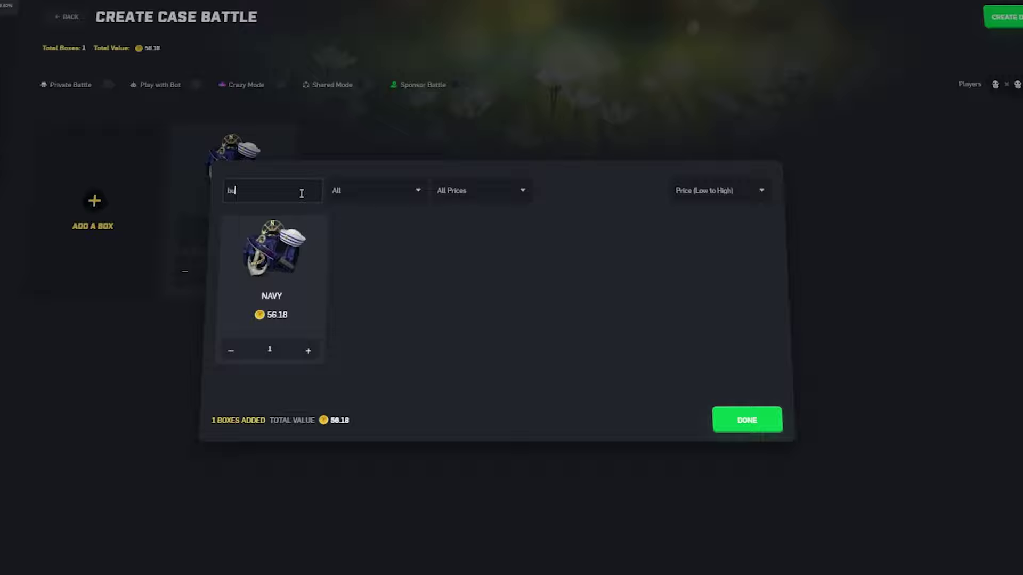
pyautogui.write('rutal')
pyautogui.click(307, 346)
pyautogui.doubleClick(270, 187)
pyautogui.write('sup')
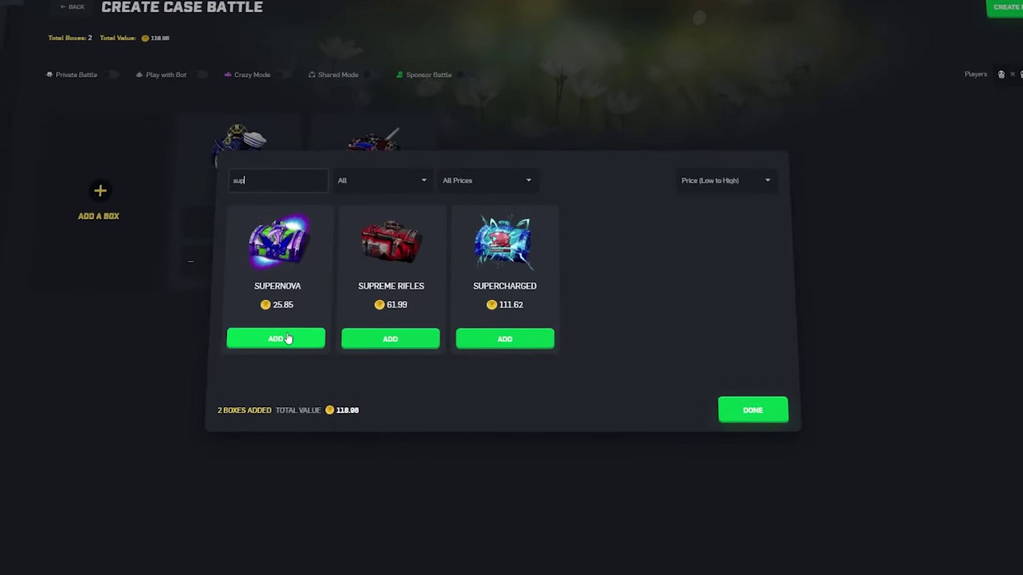
pyautogui.click(387, 334)
pyautogui.press('BackSpace')
pyautogui.press('BackSpace')
pyautogui.press('BackSpace')
pyautogui.write('ques')
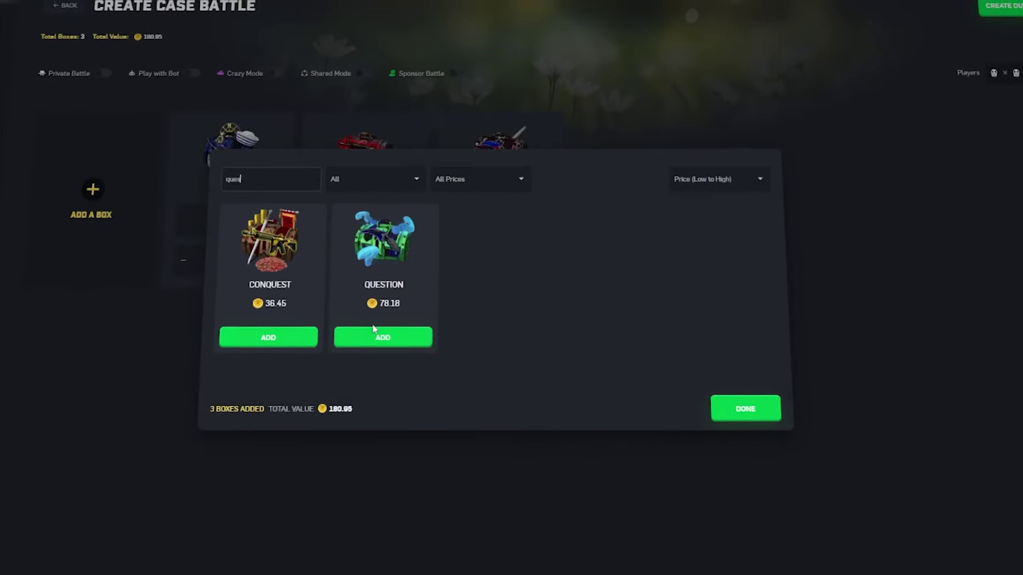
pyautogui.click(386, 334)
pyautogui.doubleClick(280, 177)
pyautogui.write('dlore')
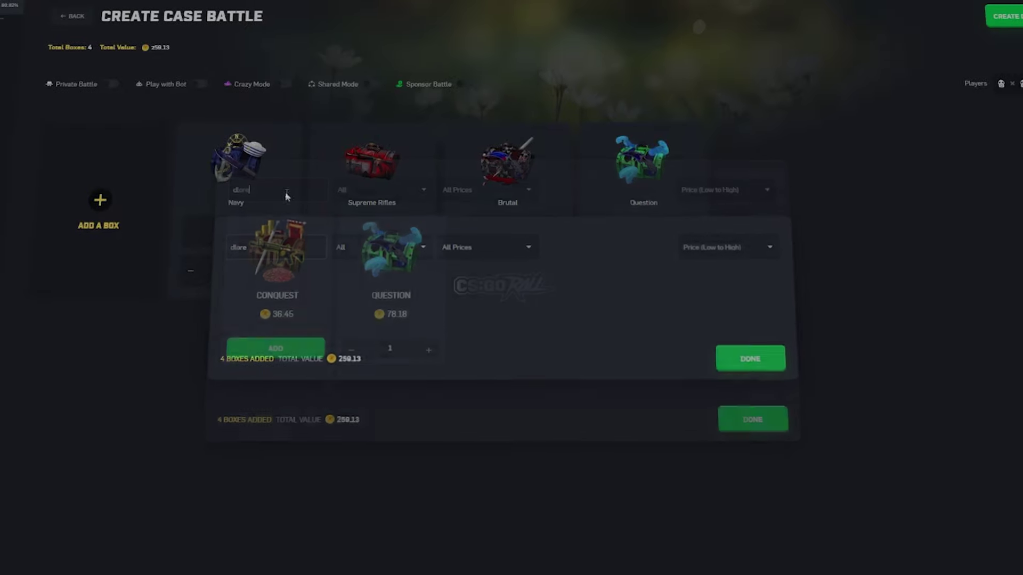
pyautogui.write('d')
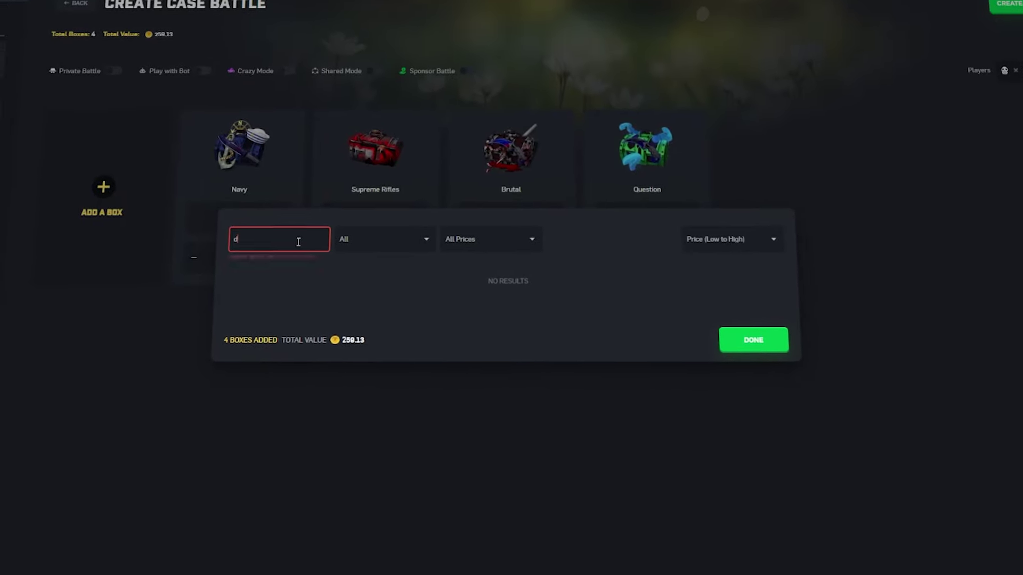
pyautogui.write('rago')
pyautogui.hotkey('ctrl', 'a')
pyautogui.write('1')
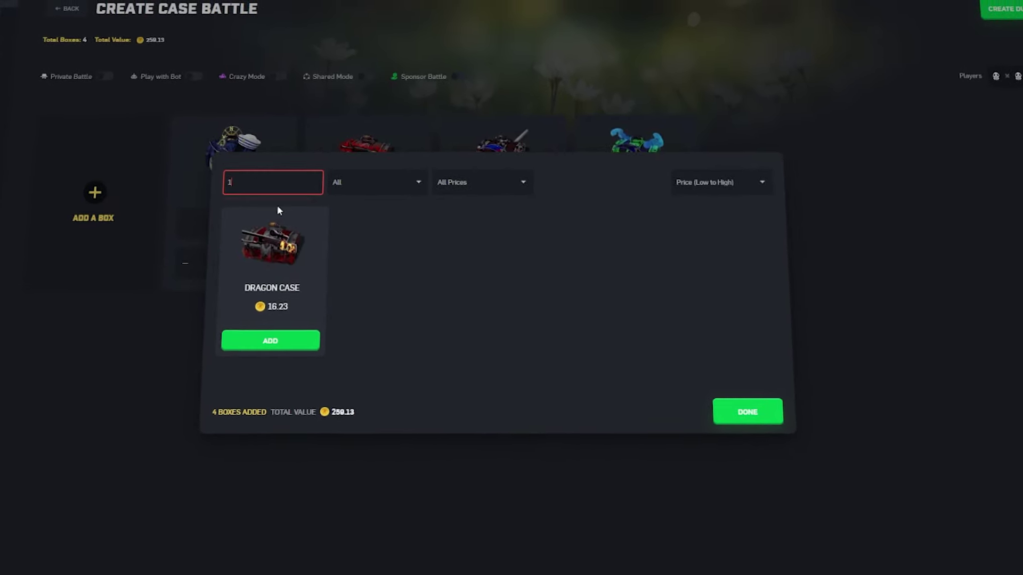
pyautogui.write('%')
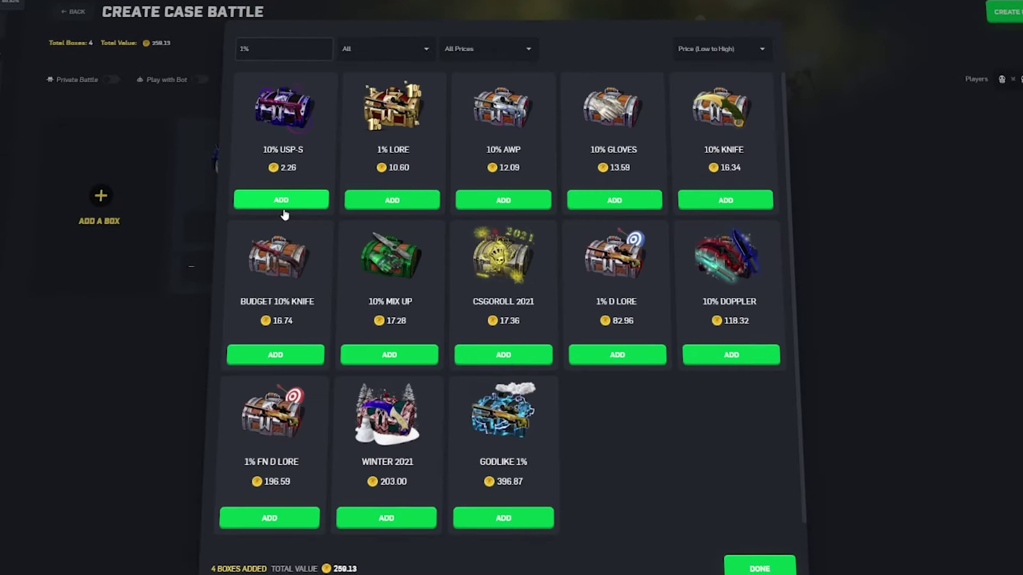
pyautogui.click(636, 348)
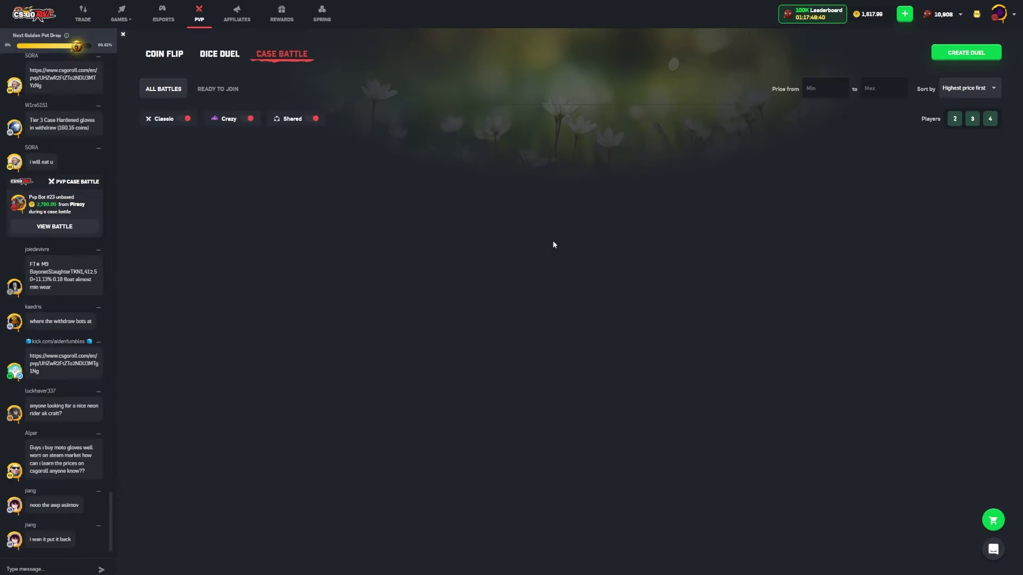
# Step: Fill the Navy battle with a bot, lose 0.00 to 598.50, and return to the lobby
pyautogui.click(370, 158)
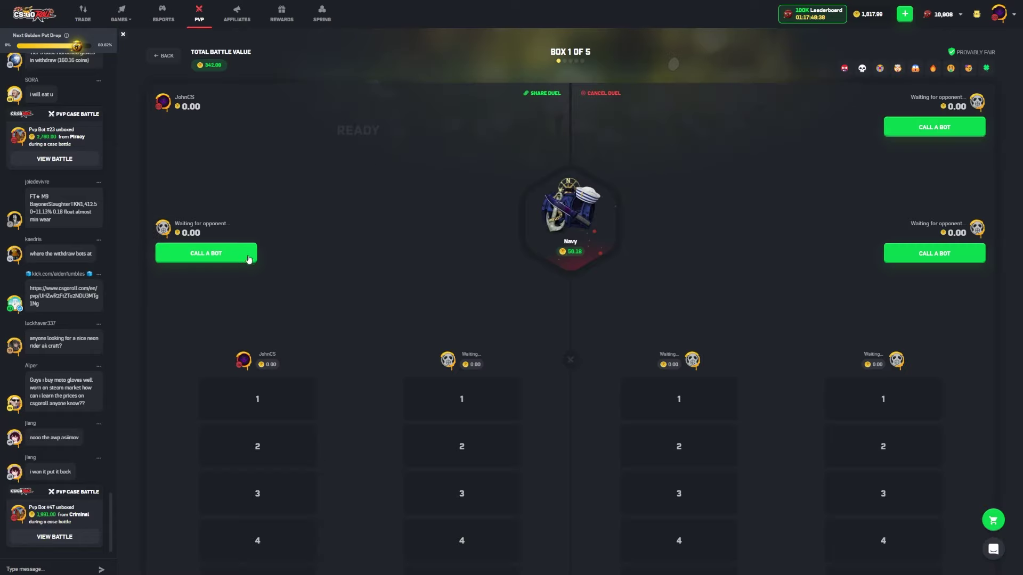
pyautogui.click(910, 254)
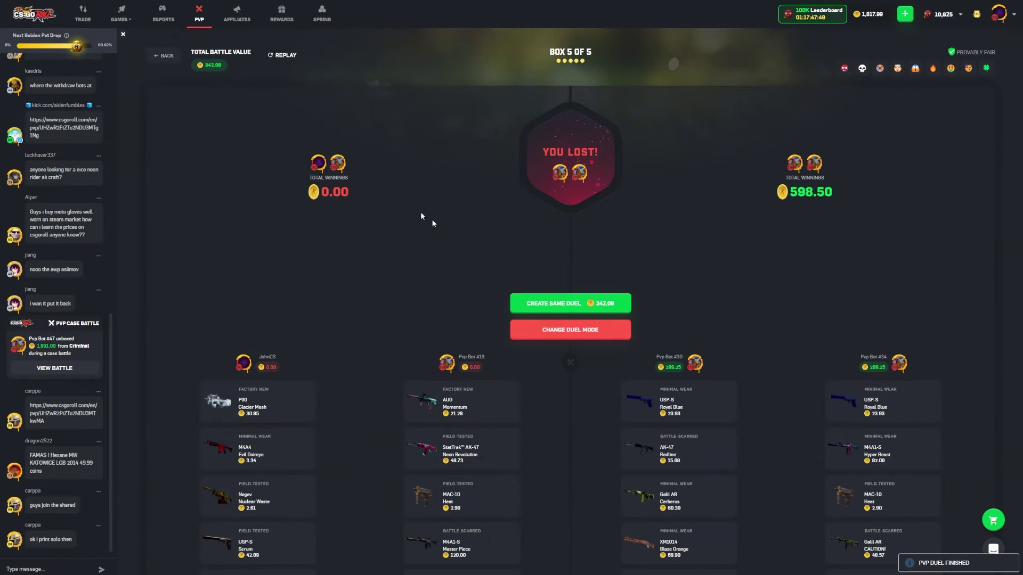
pyautogui.click(205, 20)
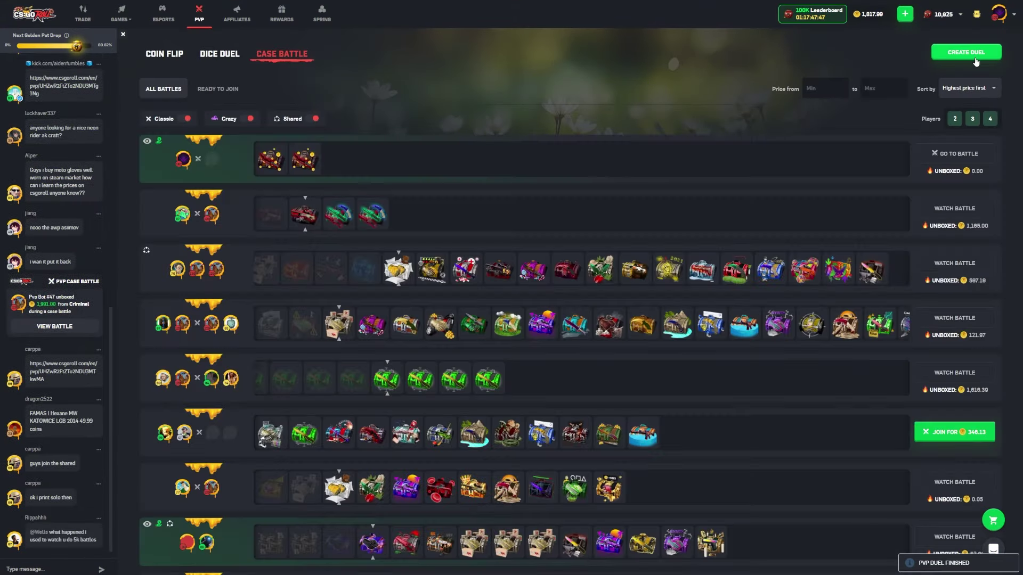
# Step: Start a new case battle and add the Nebula and Prismarine cases
pyautogui.click(969, 52)
pyautogui.click(596, 275)
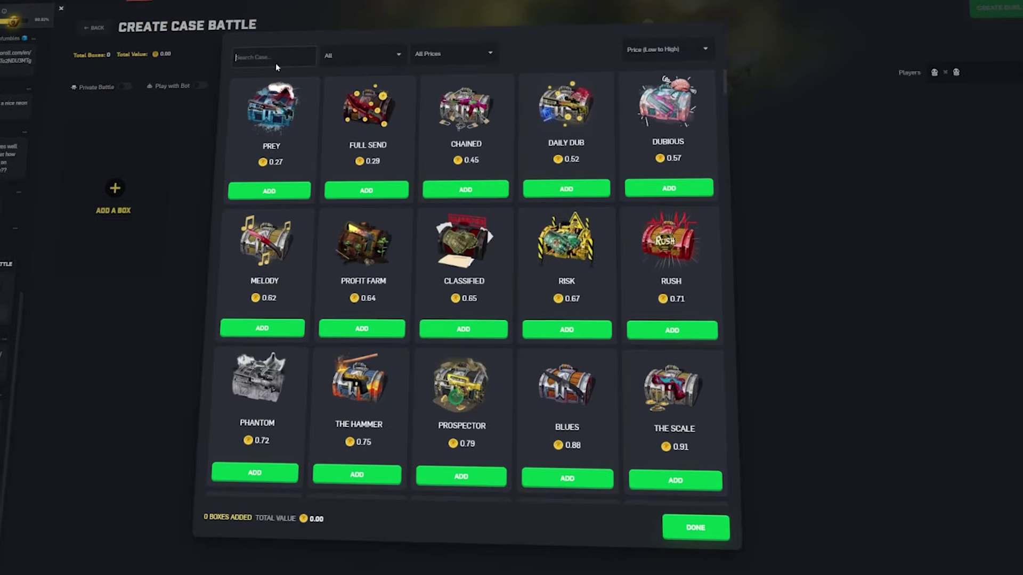
pyautogui.click(279, 55)
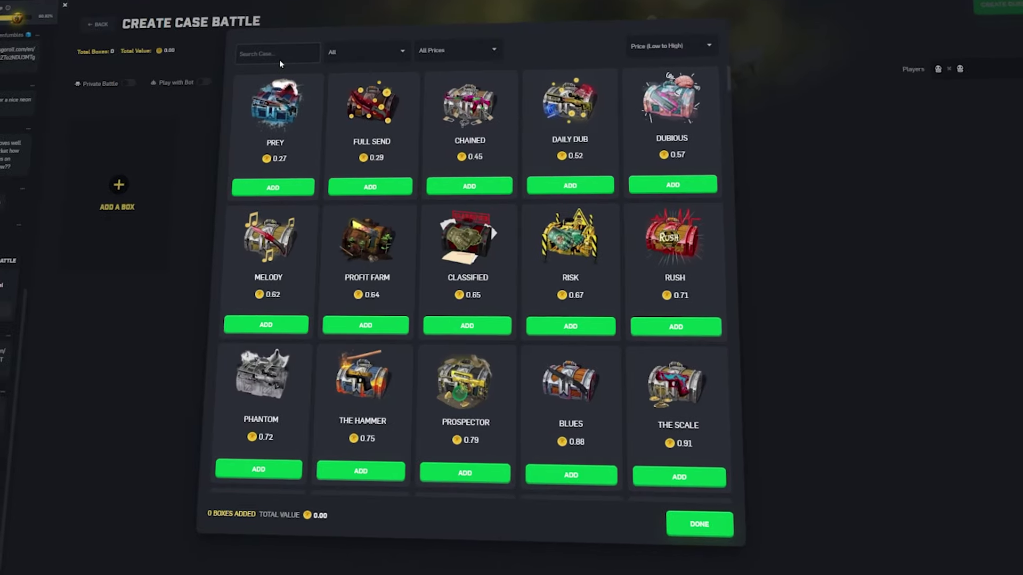
pyautogui.write('re')
pyautogui.write('b')
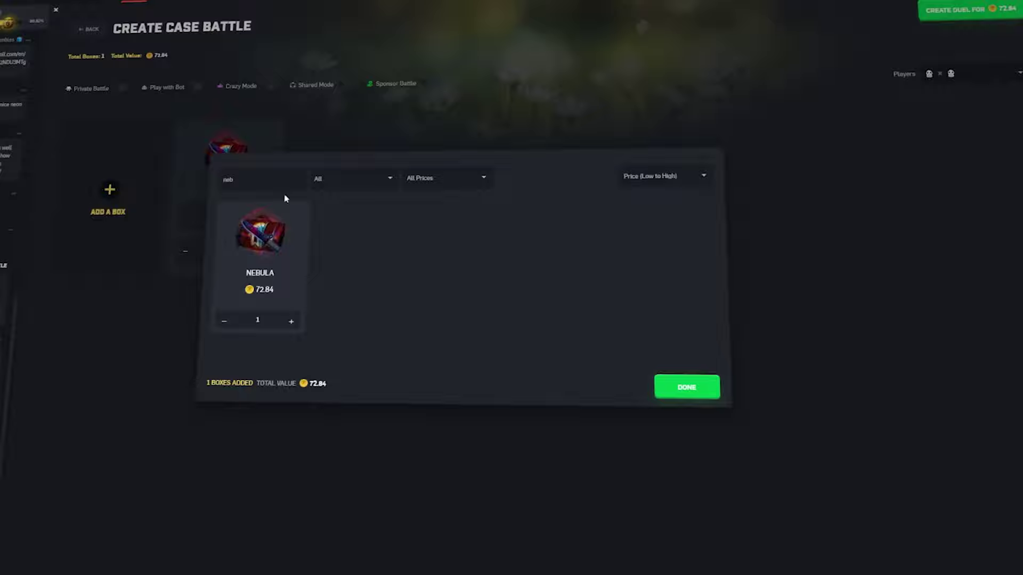
pyautogui.doubleClick(229, 179)
pyautogui.write('pris')
pyautogui.click(460, 320)
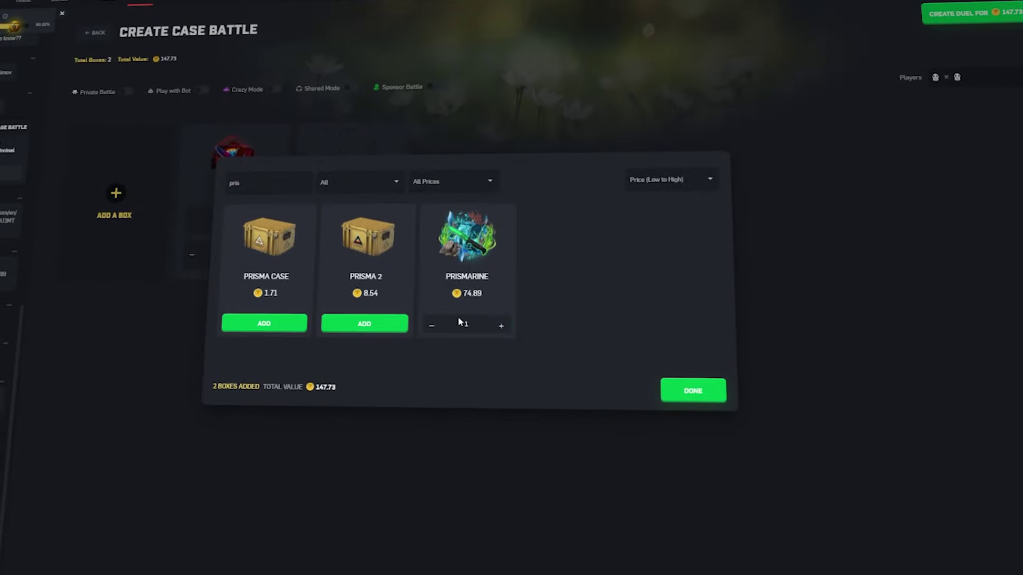
# Step: Add Greek God, Permafrost and Pushups cases, then close the case picker
pyautogui.press('BackSpace')
pyautogui.press('BackSpace')
pyautogui.press('BackSpace')
pyautogui.write('gree')
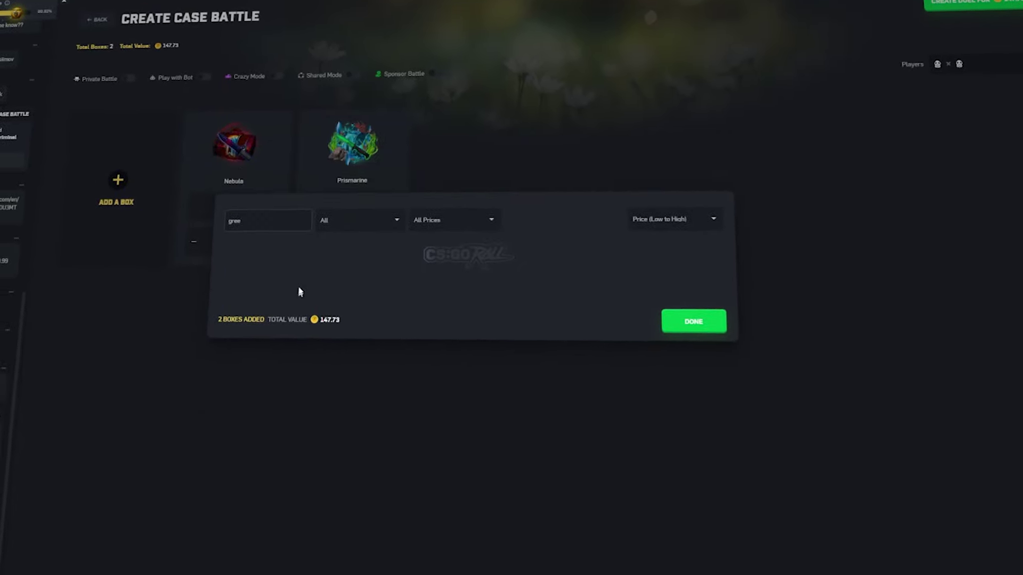
pyautogui.click(352, 312)
pyautogui.doubleClick(257, 187)
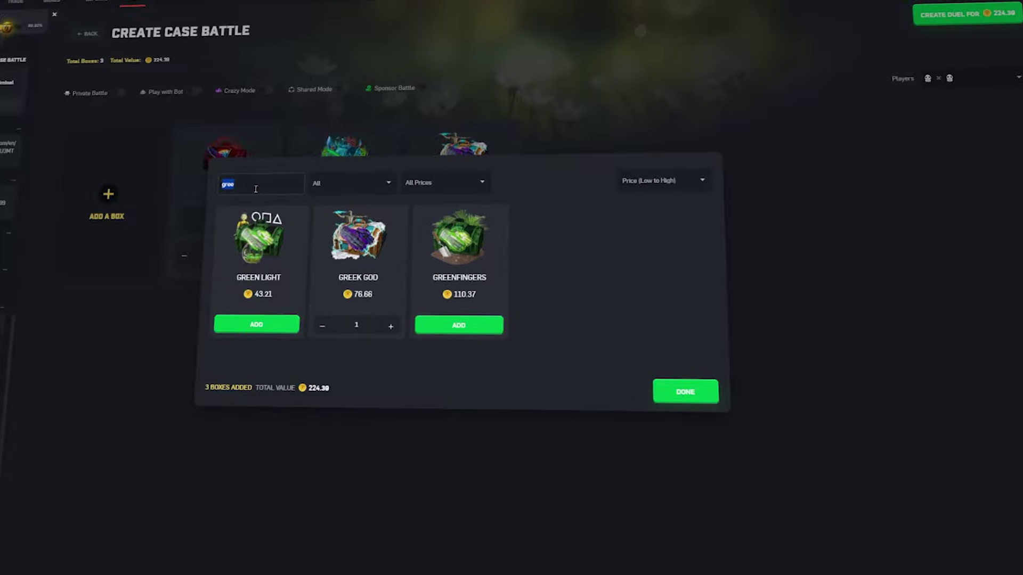
pyautogui.write('perm')
pyautogui.click(267, 320)
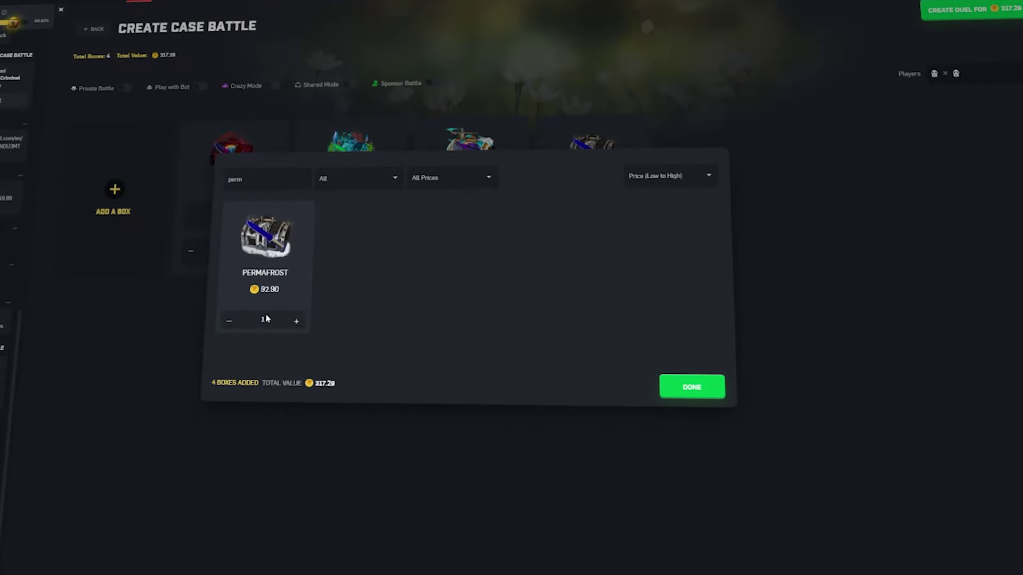
pyautogui.doubleClick(256, 171)
pyautogui.write('push')
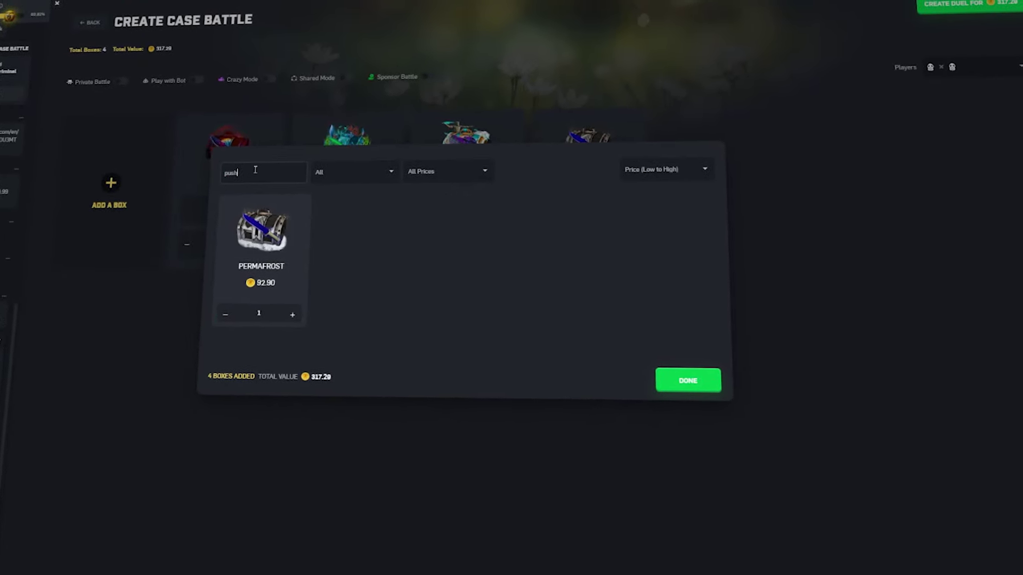
pyautogui.click(272, 321)
pyautogui.click(981, 71)
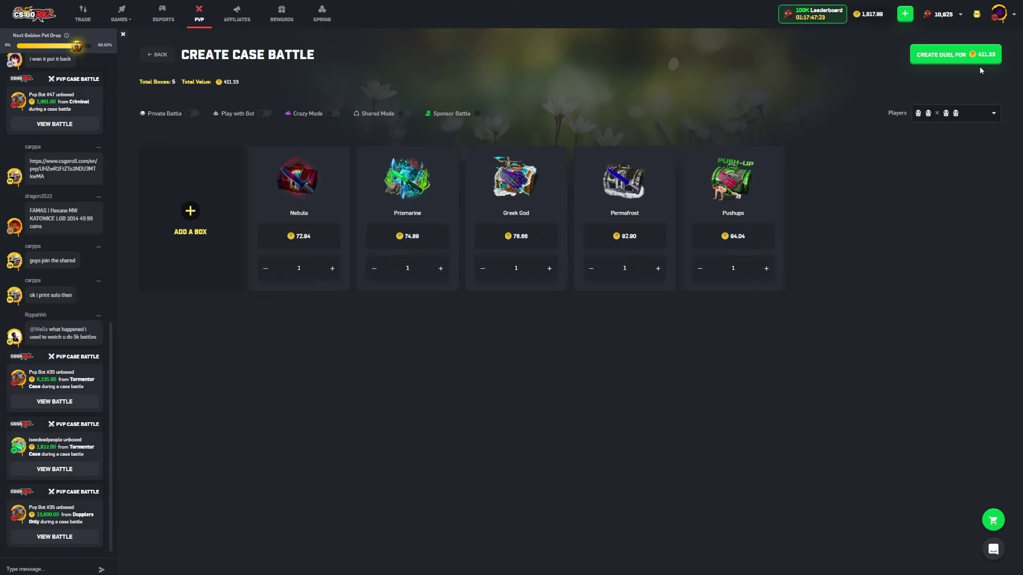
# Step: Create the 411.33 duel and watch it end in a loss to 688.45
pyautogui.click(979, 57)
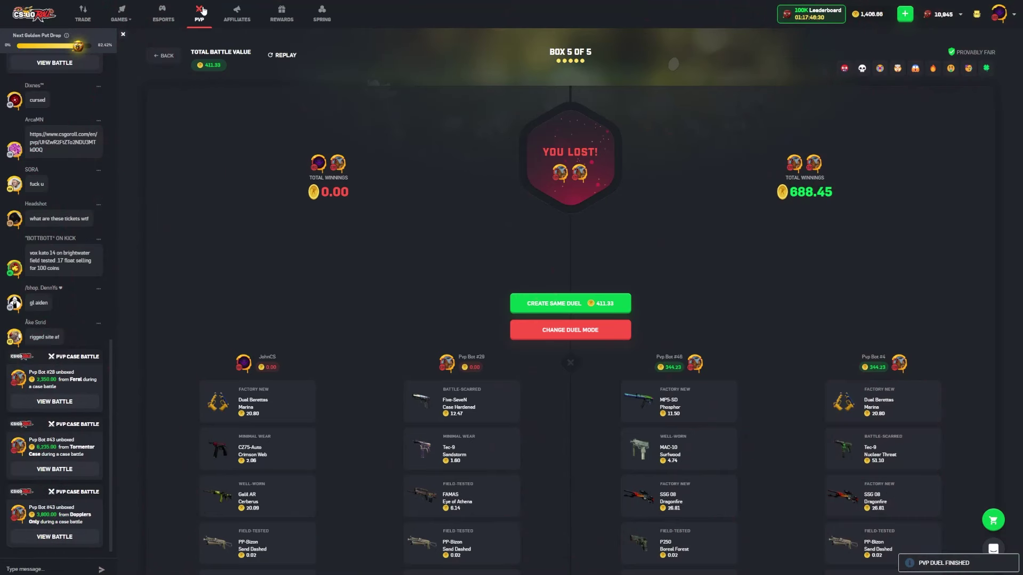
# Step: Return to the lobby, start a new case battle, and open the case picker
pyautogui.click(203, 11)
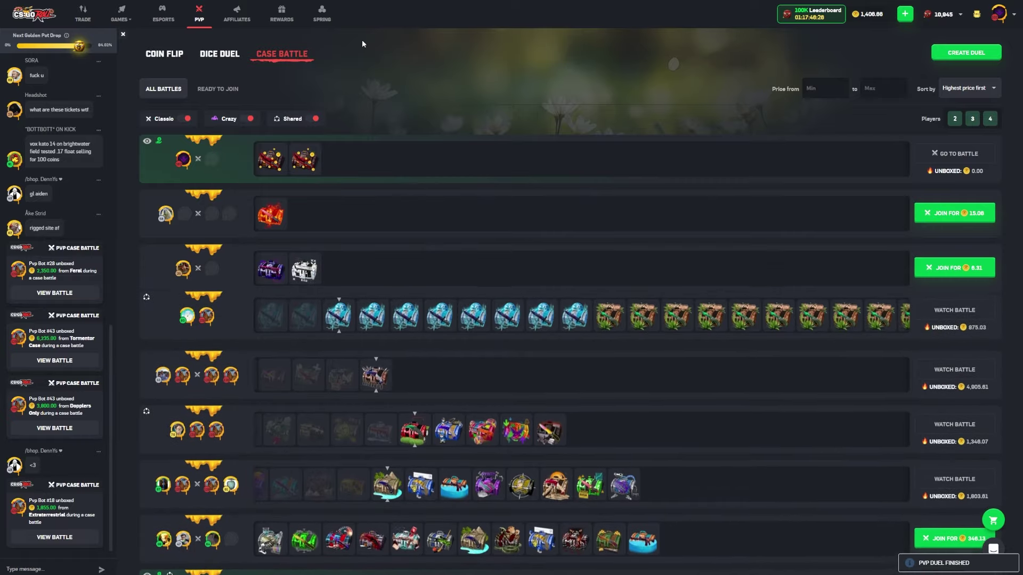
pyautogui.click(966, 52)
pyautogui.click(598, 295)
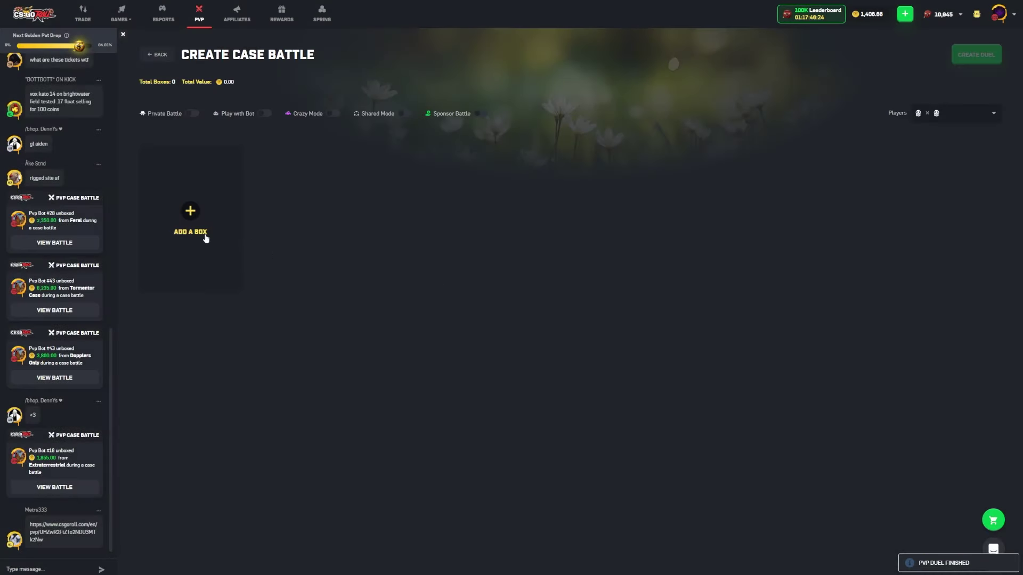
pyautogui.click(192, 228)
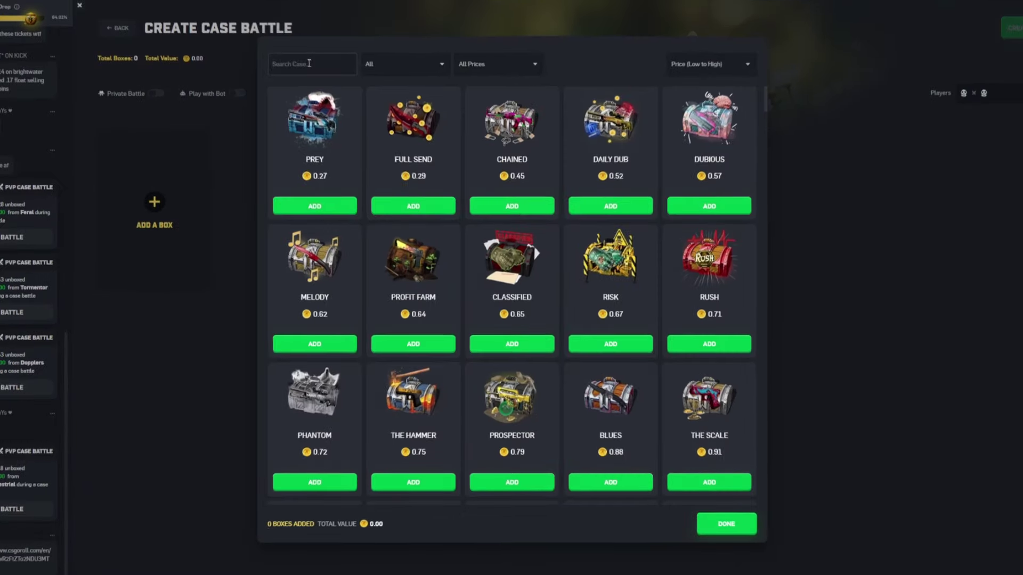
pyautogui.write('ch')
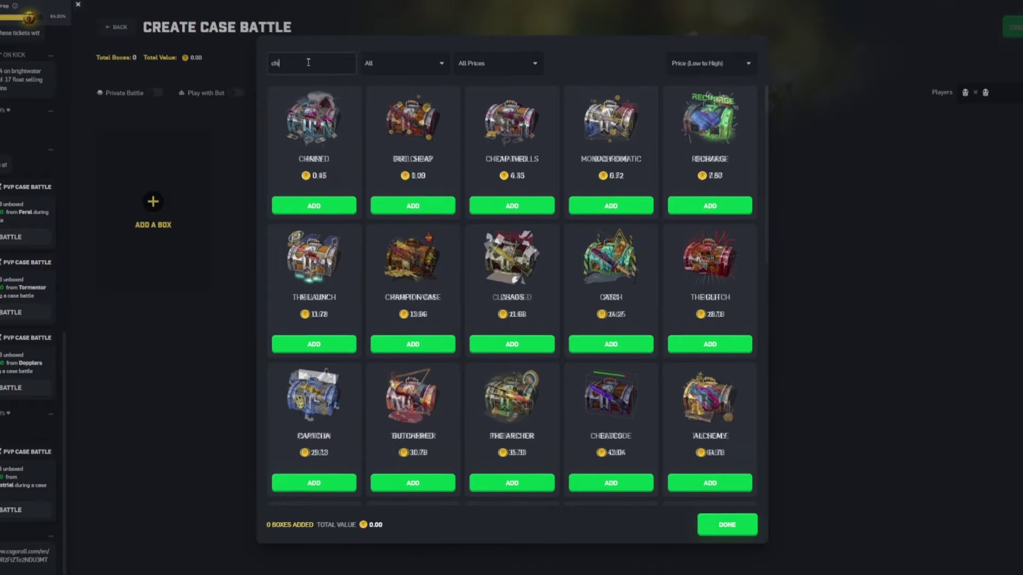
# Step: Add the Chicken Dinner, Tropical, Spikey and Red Alert cases, totalling 452.74
pyautogui.click(314, 335)
pyautogui.press('BackSpace')
pyautogui.press('BackSpace')
pyautogui.write('clock')
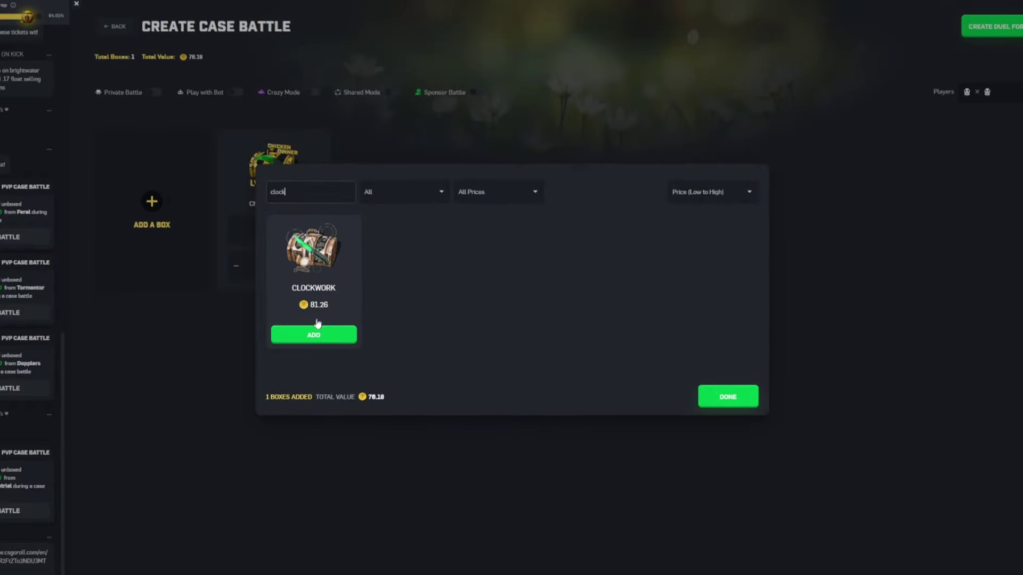
pyautogui.doubleClick(300, 189)
pyautogui.write('trop')
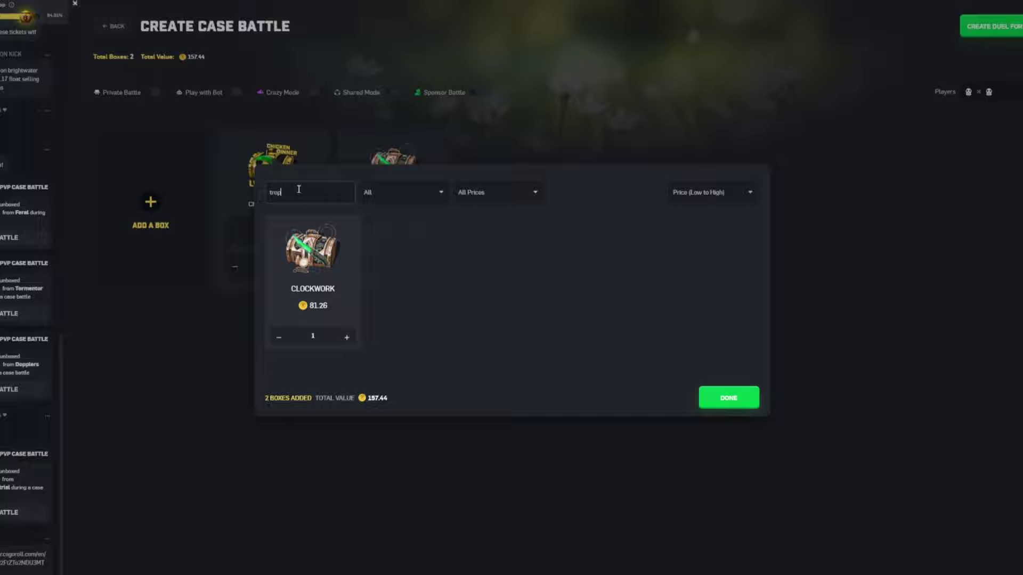
pyautogui.click(412, 335)
pyautogui.doubleClick(312, 192)
pyautogui.write('sp')
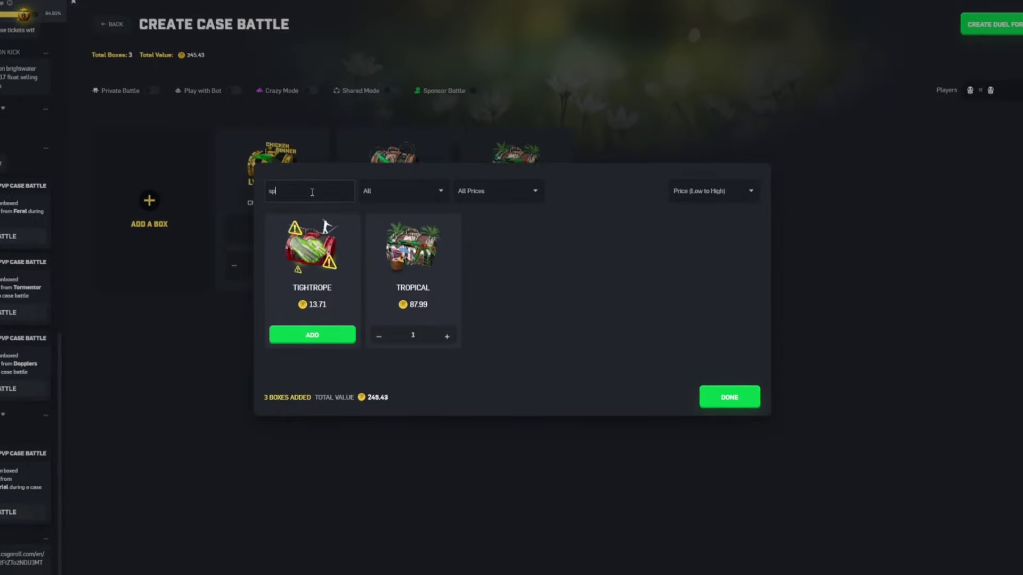
pyautogui.write('ik')
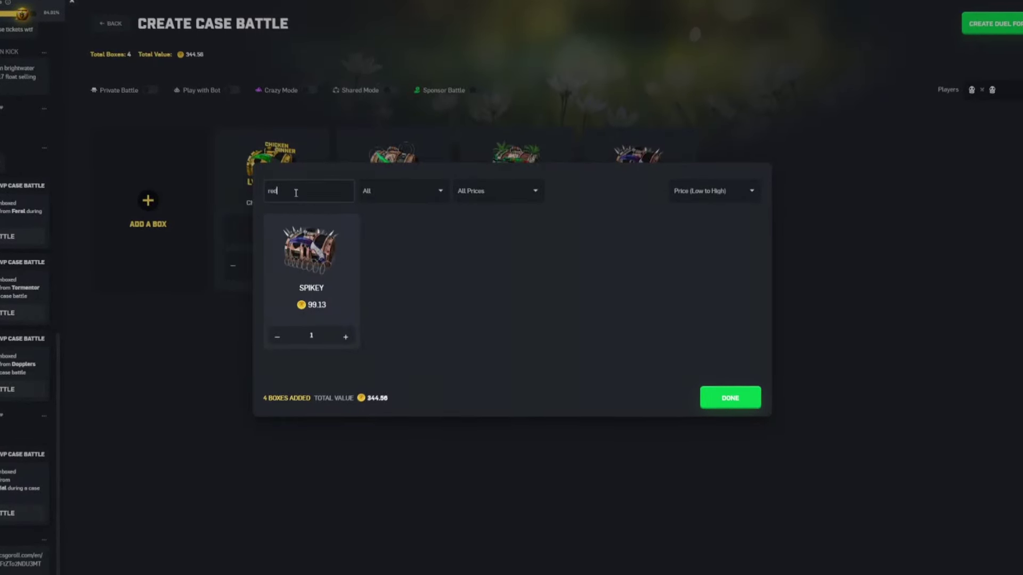
pyautogui.click(313, 335)
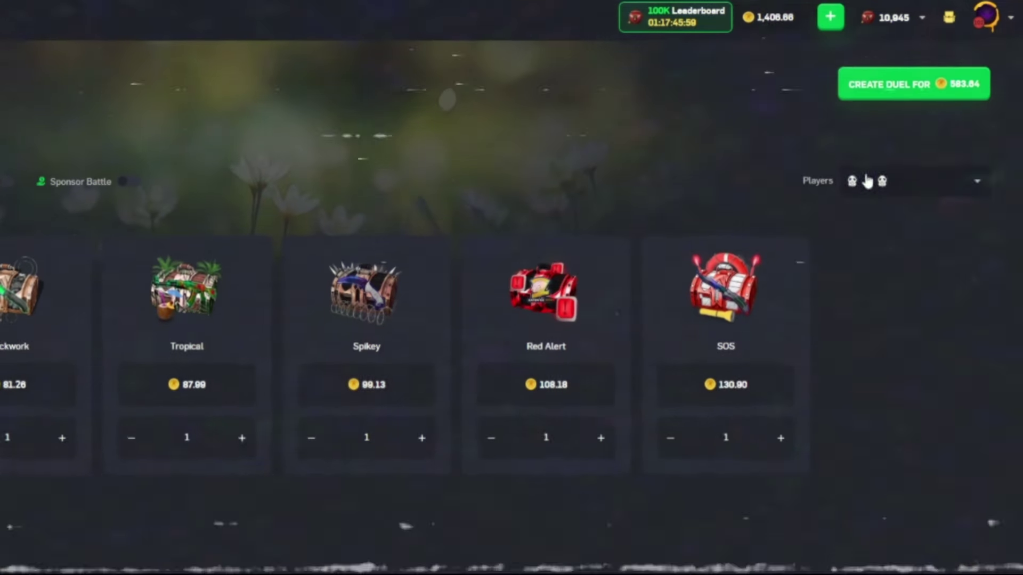
# Step: Set the player format to 2v2 and create the duel
pyautogui.click(867, 181)
pyautogui.click(871, 263)
pyautogui.click(881, 85)
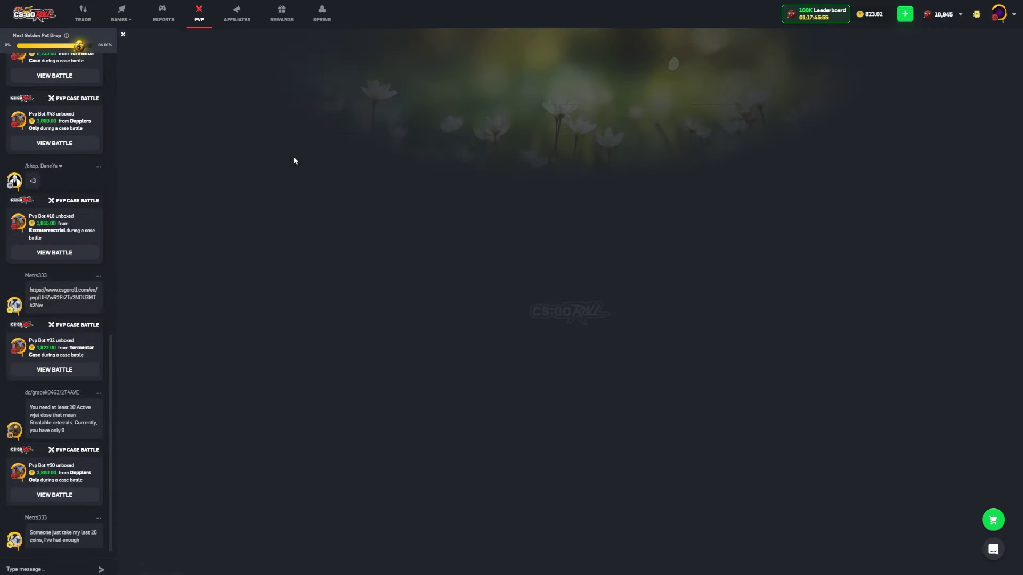
# Step: Call bots for the teammate and opposing slots, winning 2,583.95 to 0.00
pyautogui.click(243, 256)
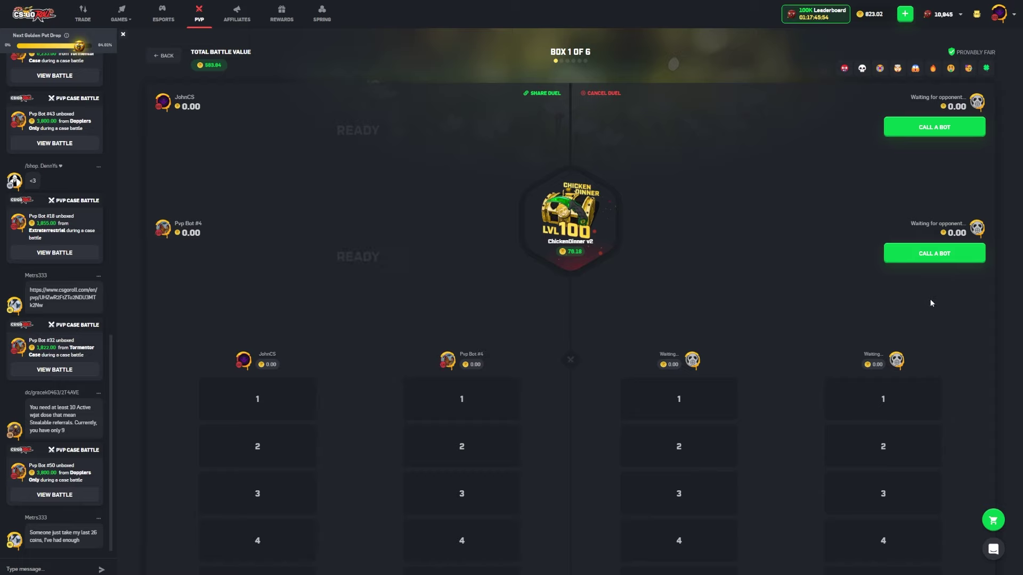
pyautogui.click(955, 250)
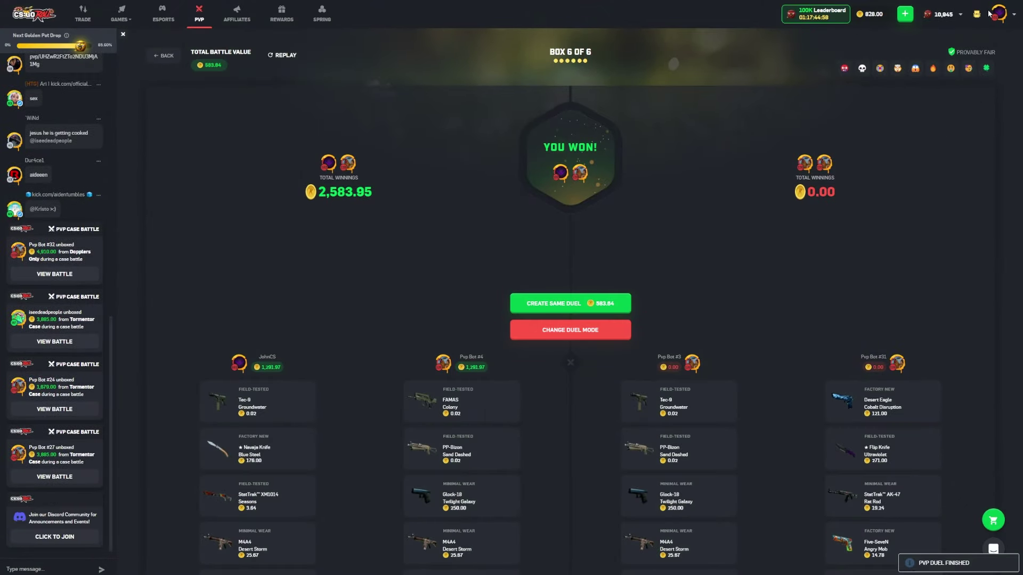
# Step: Sell the won Karambit | Lore from the inventory for 1,287.00 coins
pyautogui.click(972, 16)
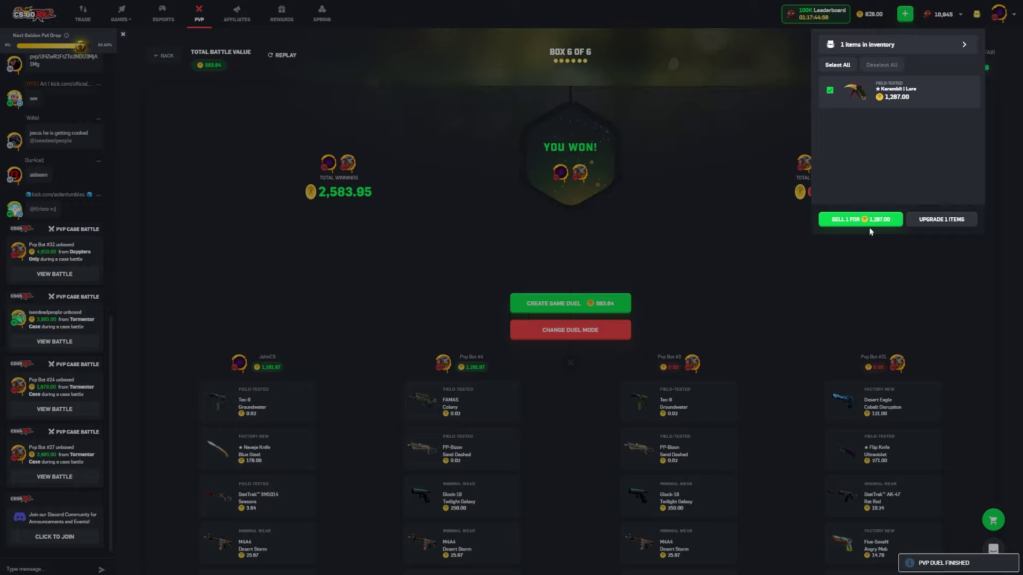
pyautogui.click(868, 224)
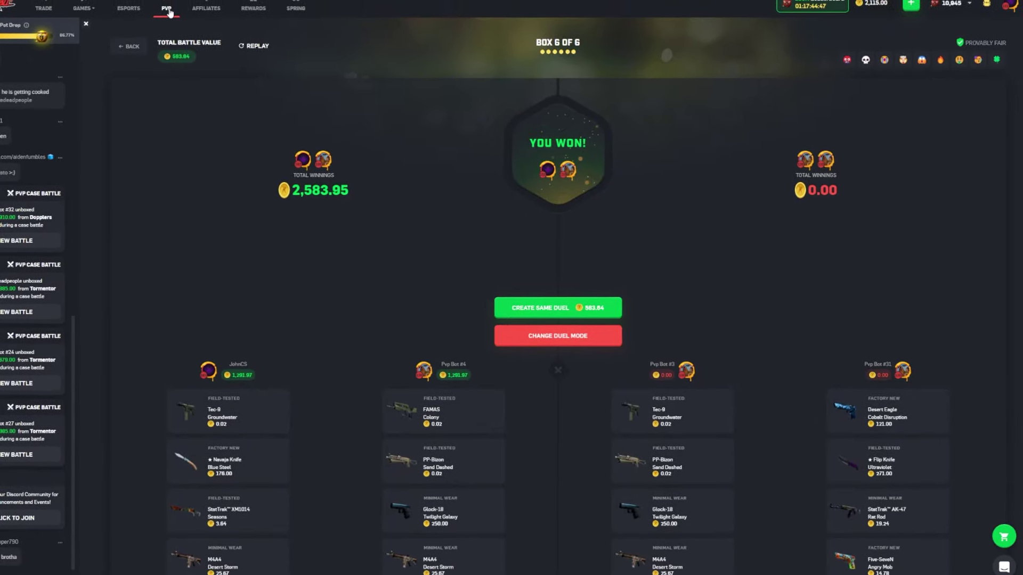
# Step: Start a new battle, clear the old boxes, and add Dark Matter and SOS cases
pyautogui.click(528, 341)
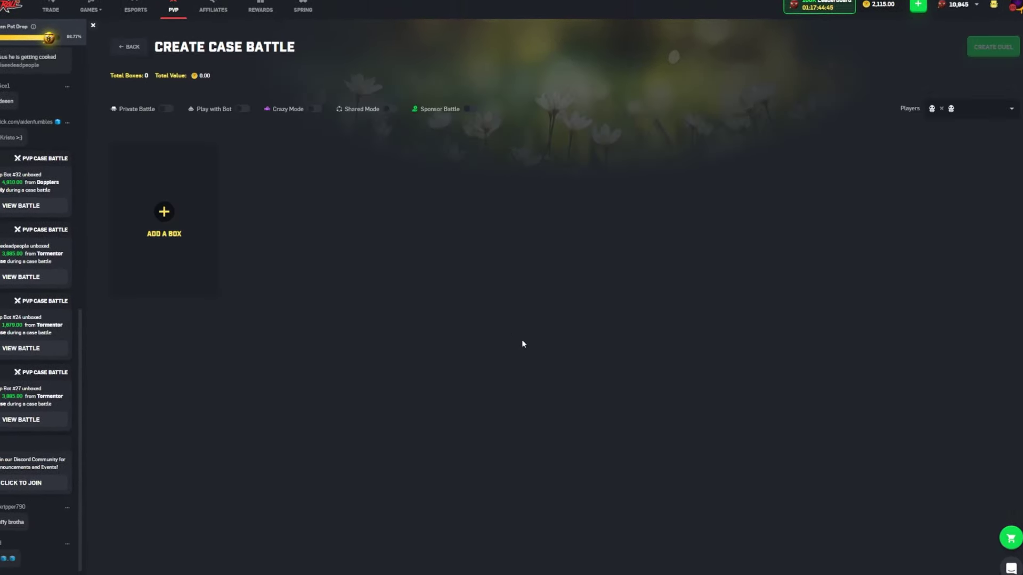
pyautogui.click(264, 268)
pyautogui.click(264, 268)
pyautogui.click(265, 268)
pyautogui.click(265, 267)
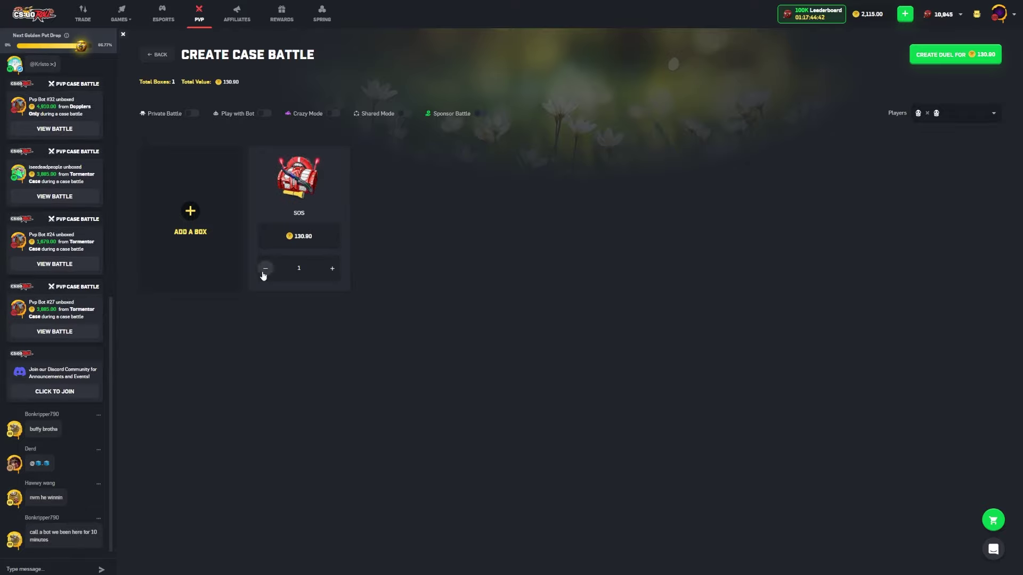
pyautogui.click(192, 257)
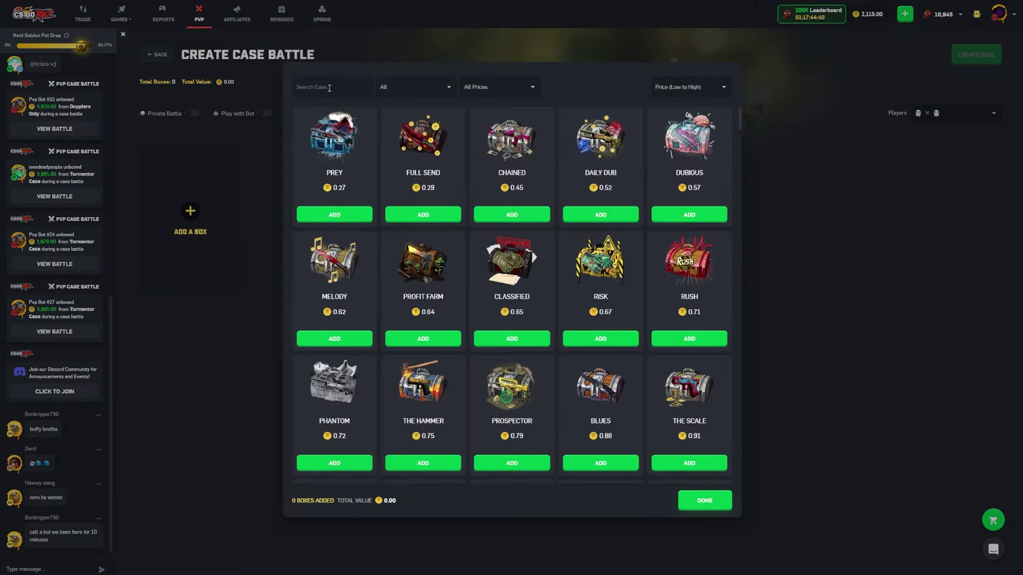
pyautogui.write('dor')
pyautogui.click(409, 326)
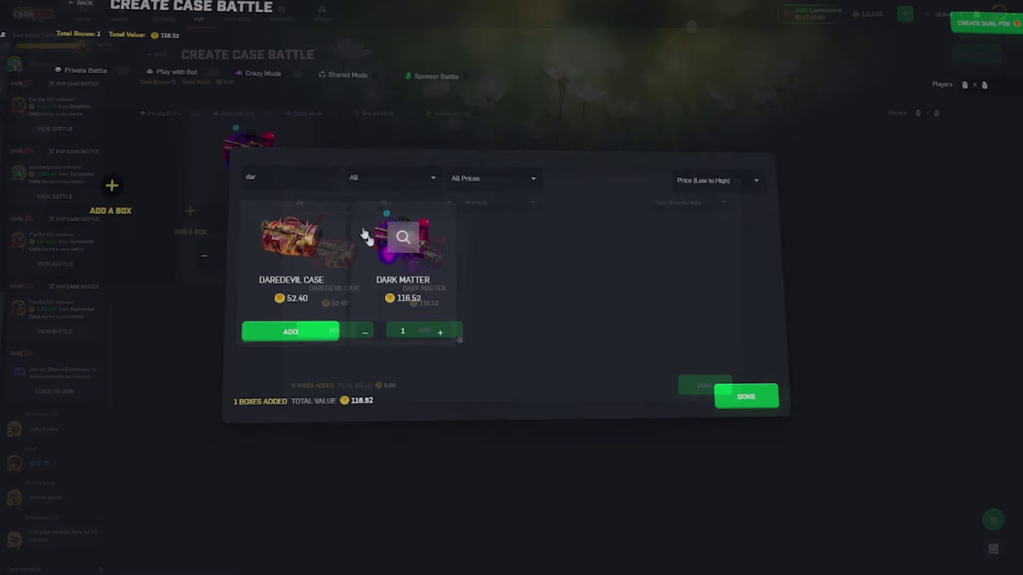
pyautogui.doubleClick(352, 87)
pyautogui.write('sco')
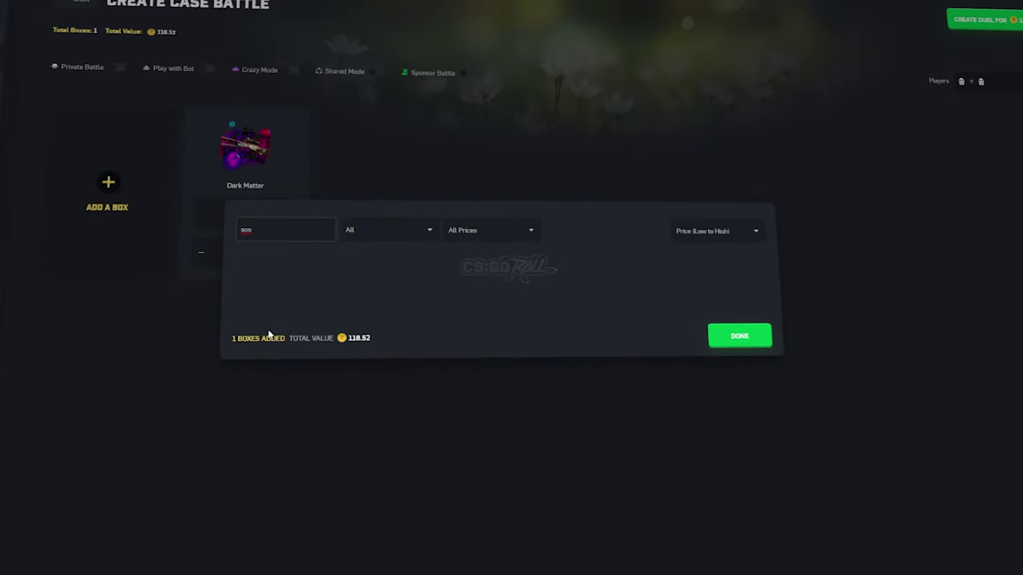
pyautogui.click(286, 338)
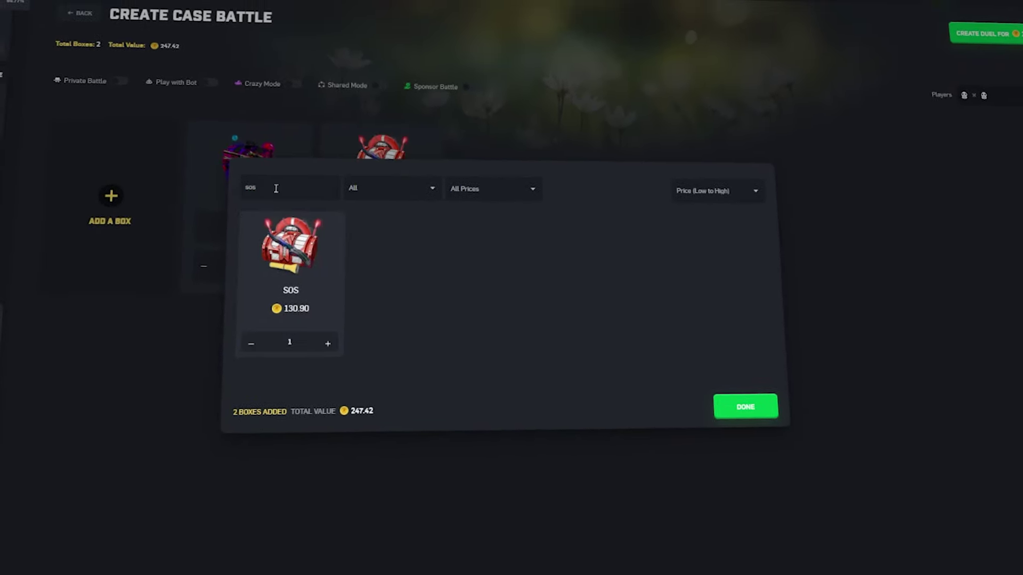
# Step: Add the Plank, Wrapped and 5% Gloves cases to complete the lineup
pyautogui.doubleClick(280, 185)
pyautogui.press('BackSpace')
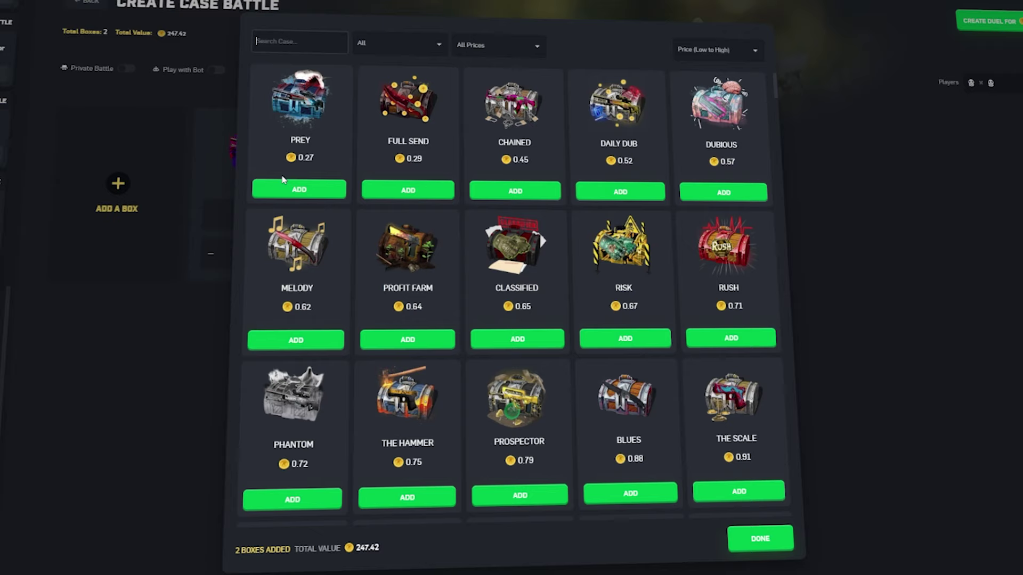
pyautogui.write('pla')
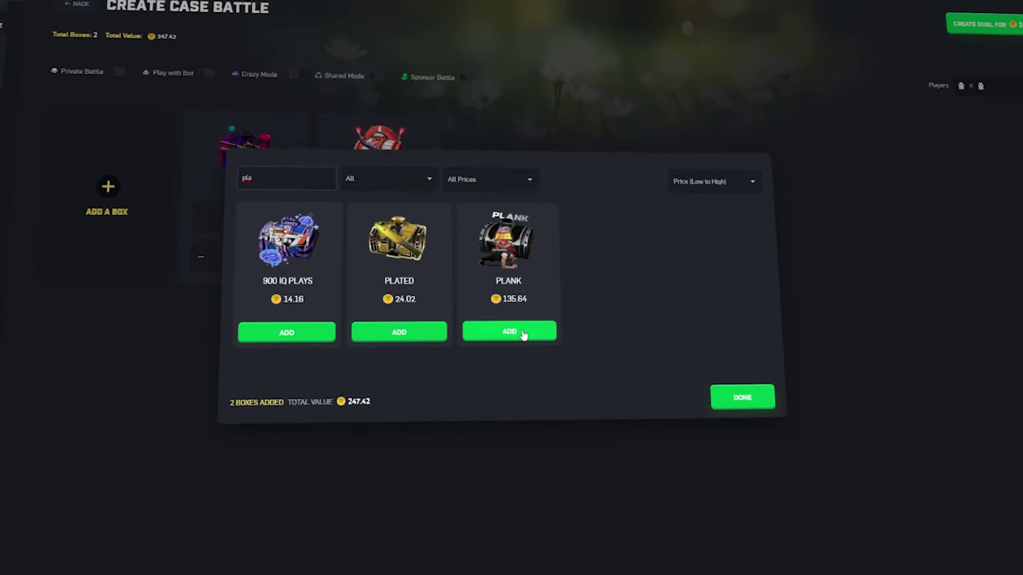
pyautogui.click(516, 334)
pyautogui.doubleClick(284, 182)
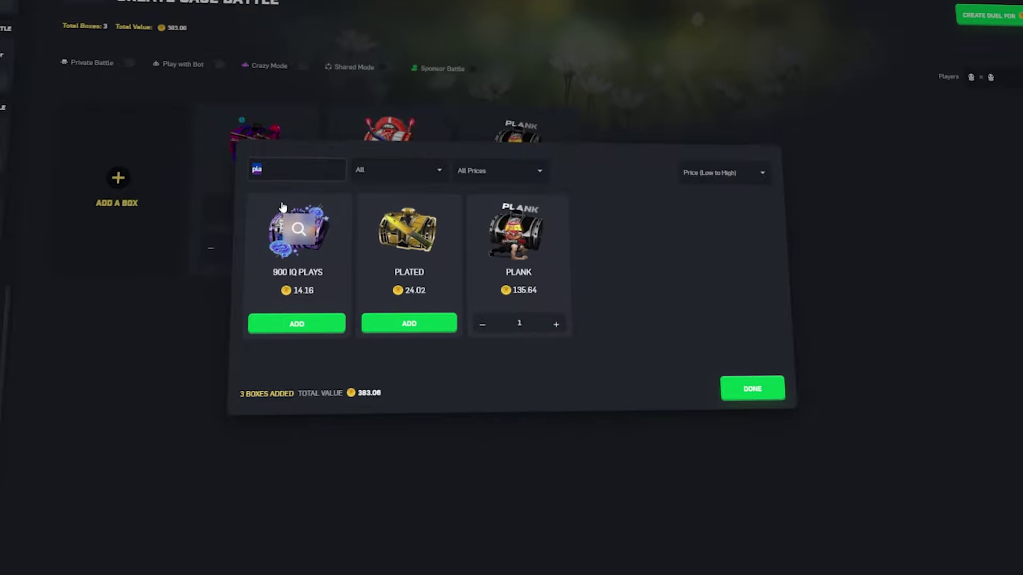
pyautogui.write('wrap')
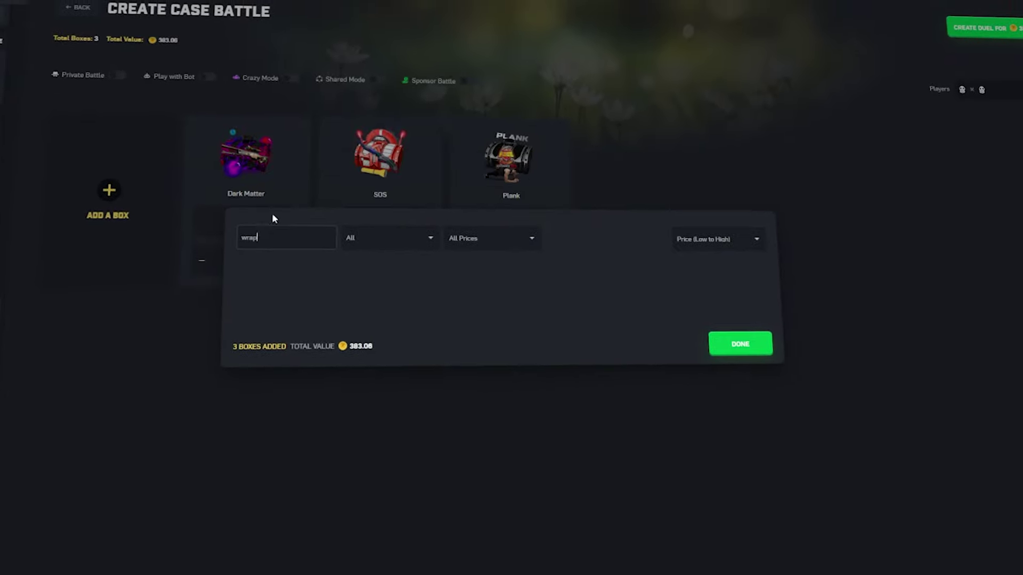
pyautogui.doubleClick(334, 206)
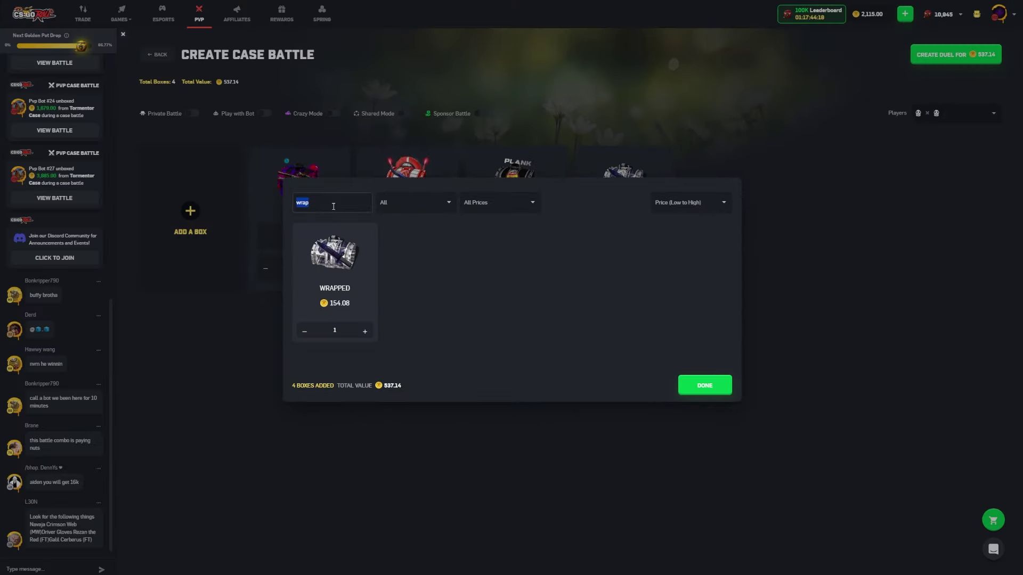
pyautogui.write('s%')
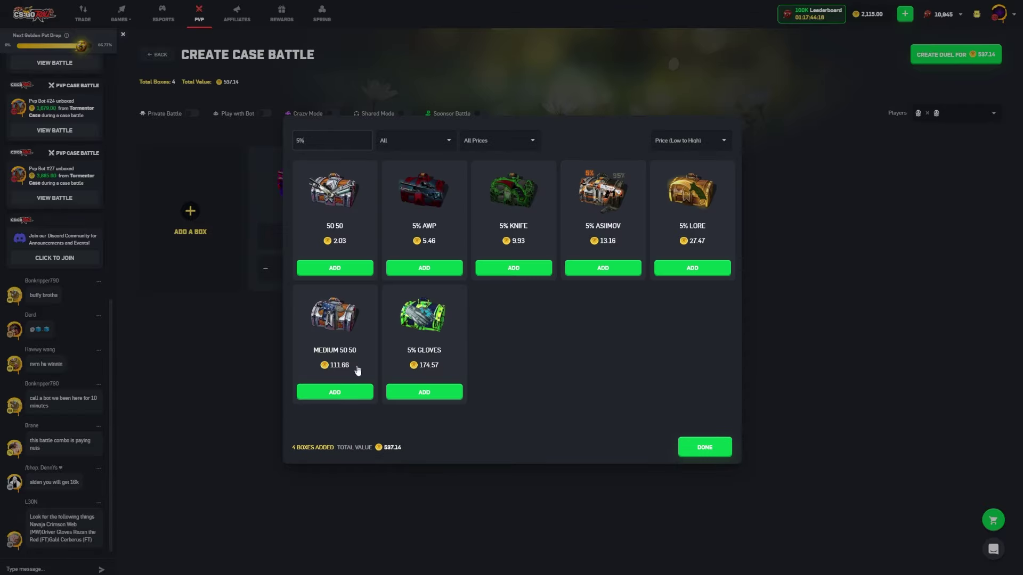
pyautogui.click(424, 392)
pyautogui.click(198, 362)
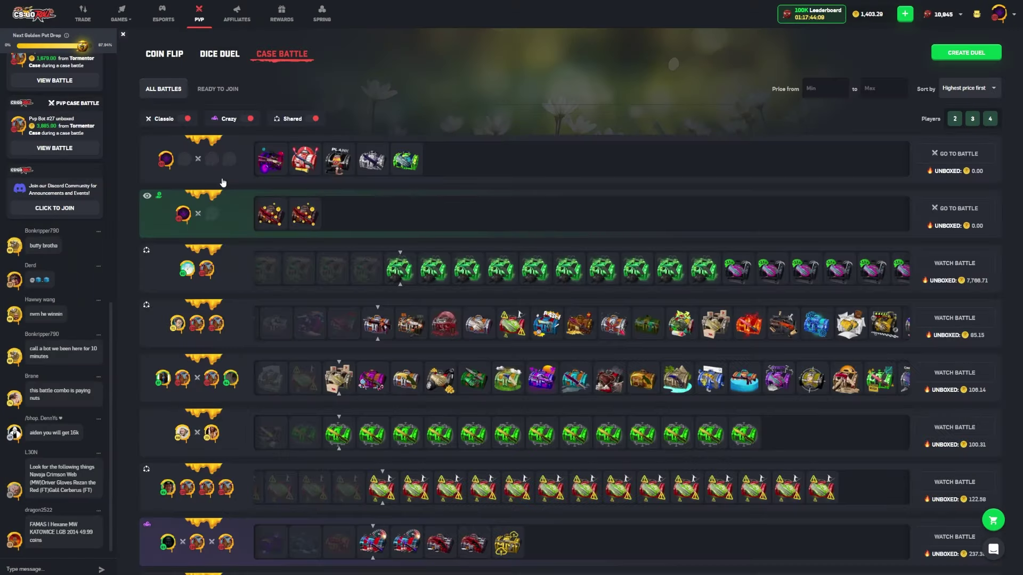
# Step: Call bots into the opponent and teammate slots and play out all five boxes
pyautogui.click(387, 177)
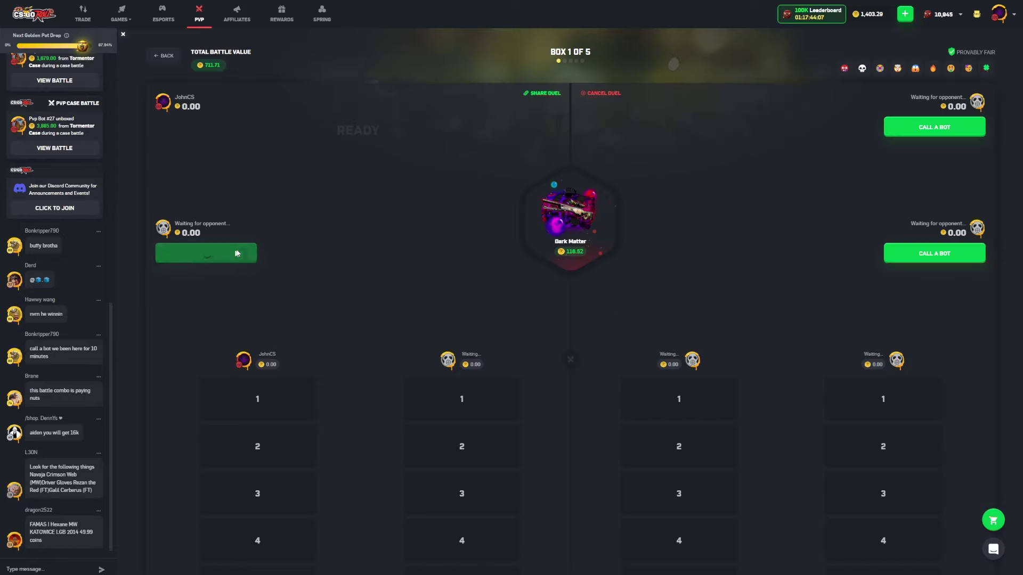
pyautogui.click(902, 257)
pyautogui.click(931, 261)
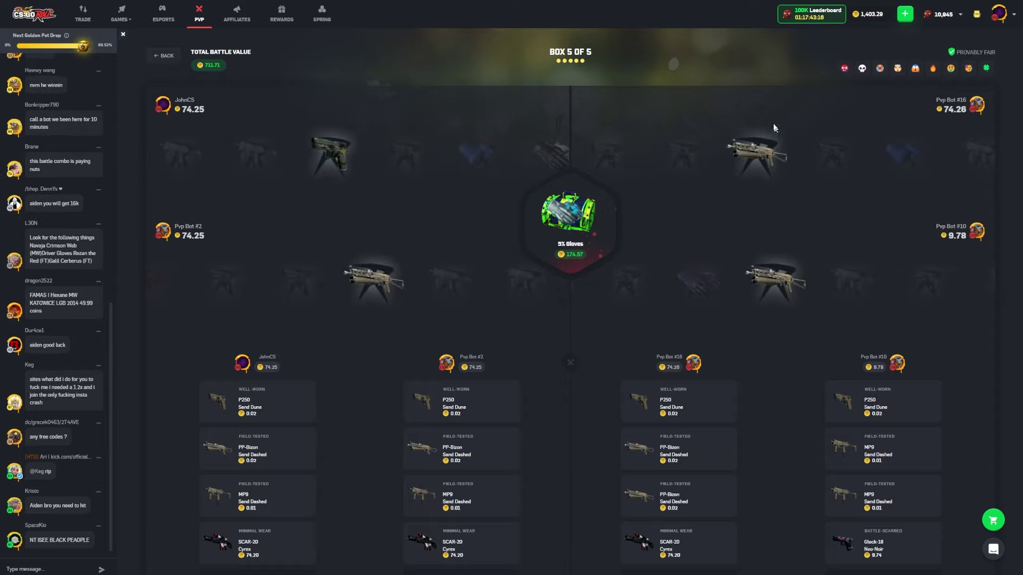
pyautogui.click(976, 18)
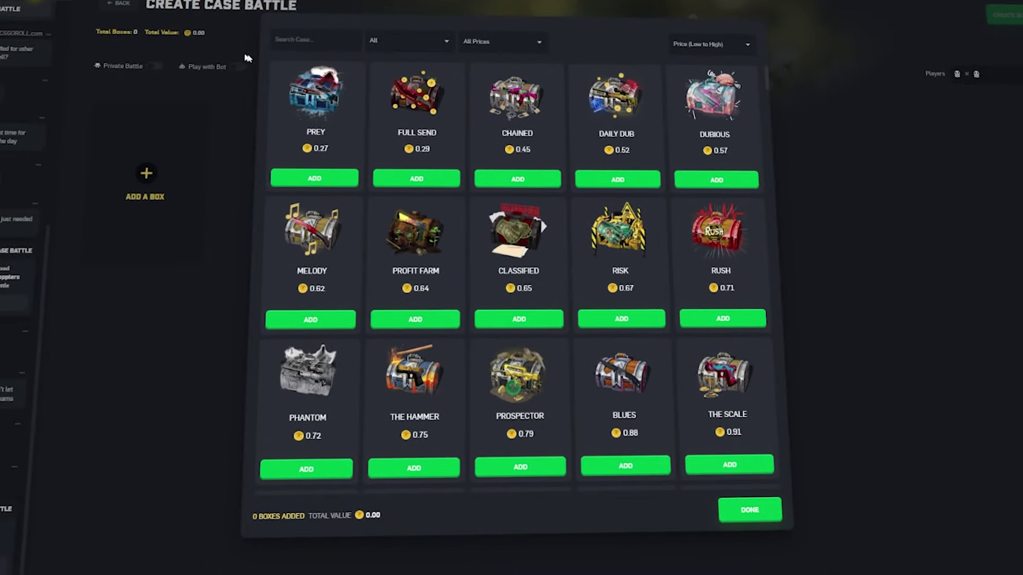
# Step: Add three ChickenDinner V2 boxes and a 10% Doppler case to the new battle
pyautogui.click(316, 48)
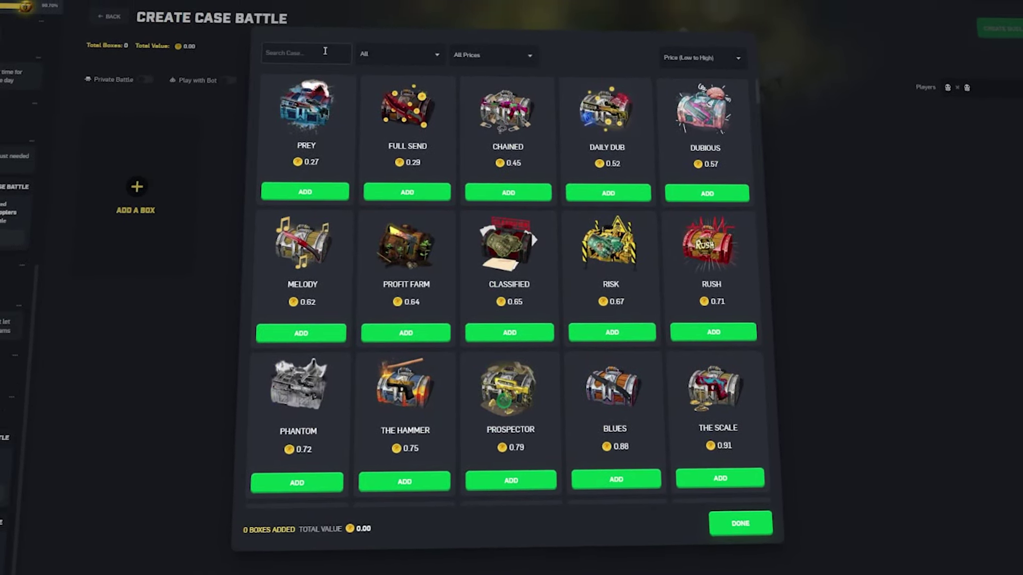
pyautogui.write('chick')
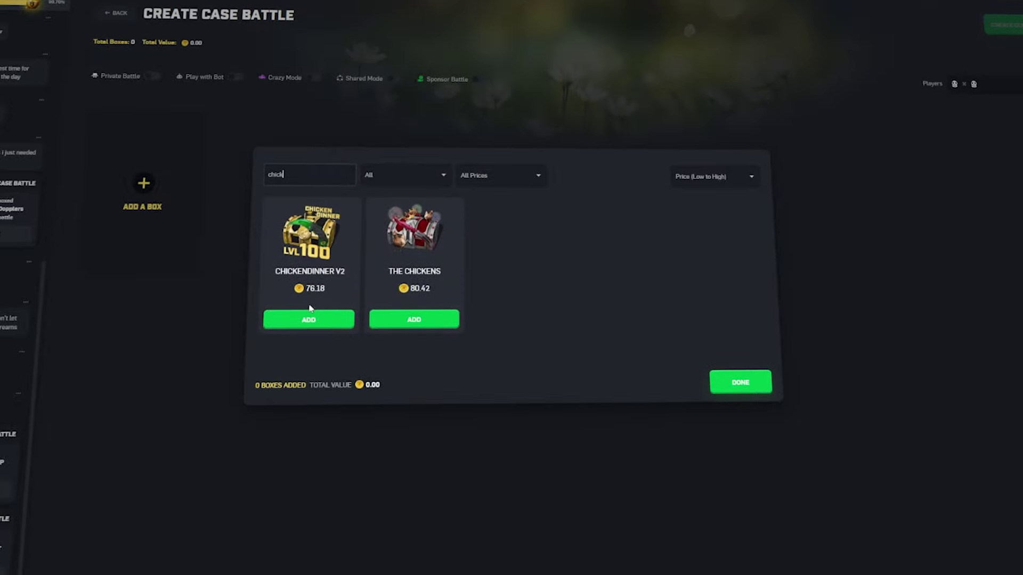
pyautogui.click(348, 321)
pyautogui.click(346, 321)
pyautogui.doubleClick(304, 173)
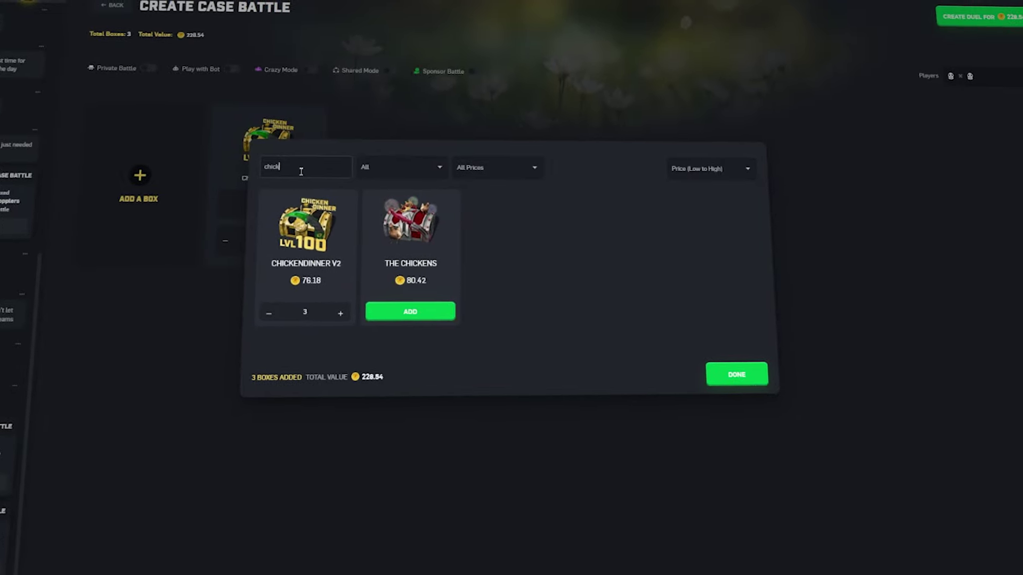
pyautogui.write('10%')
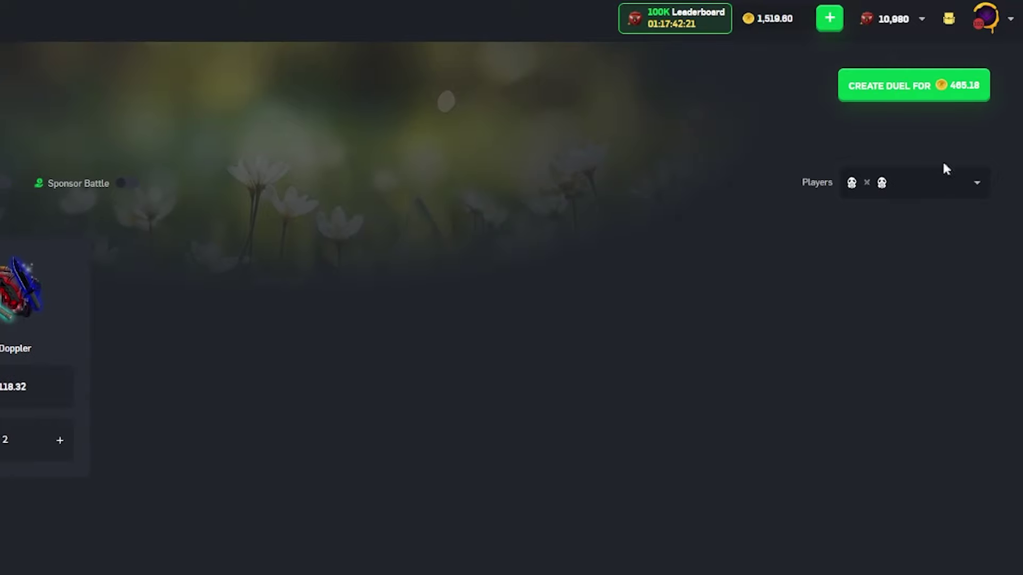
pyautogui.click(946, 183)
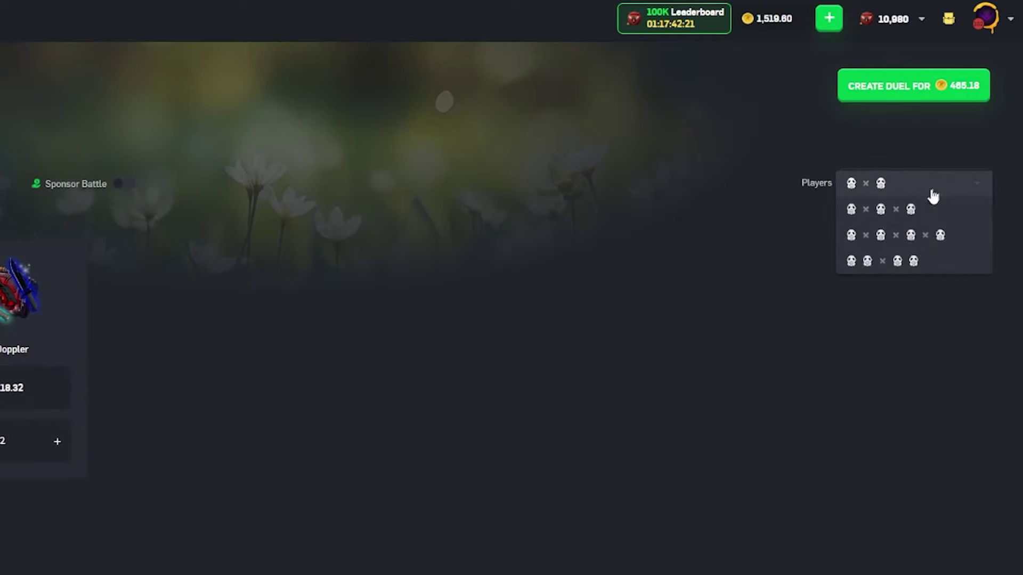
# Step: Create the duel in 2v2 format, win it, and view the StatTrak Butterfly Knife won
pyautogui.click(863, 264)
pyautogui.click(890, 89)
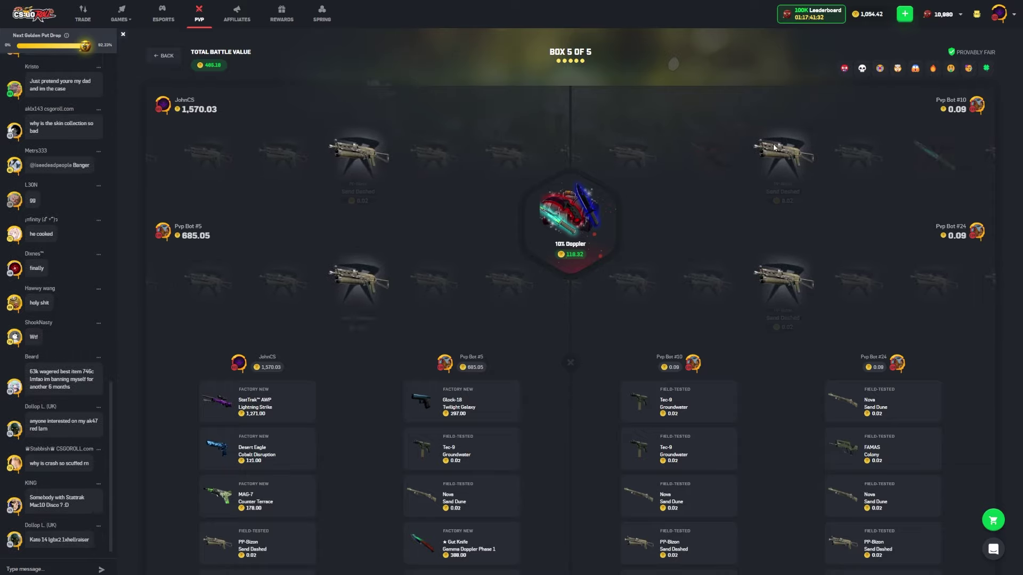
pyautogui.click(976, 16)
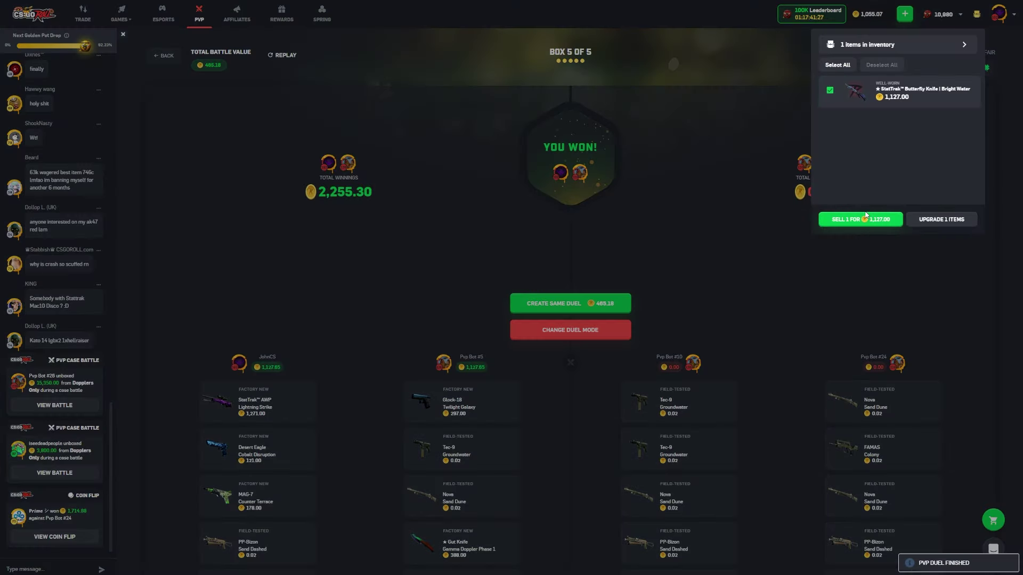
# Step: Close the inventory panel and leave the finished battle for the case battle lobby
pyautogui.click(732, 207)
pyautogui.click(570, 329)
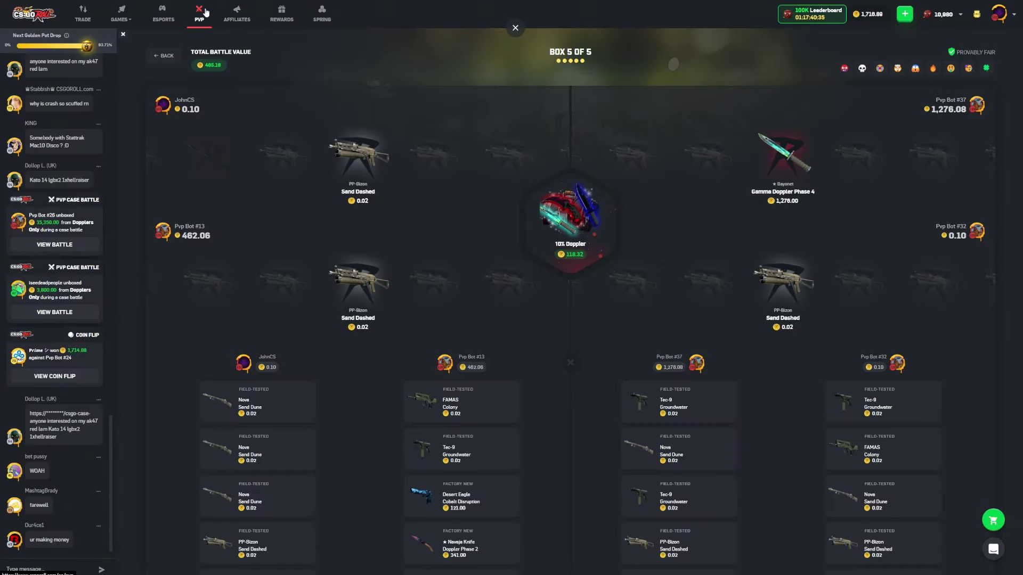
pyautogui.click(205, 13)
# Step: Start a new case battle and add the Dink Case
pyautogui.click(965, 52)
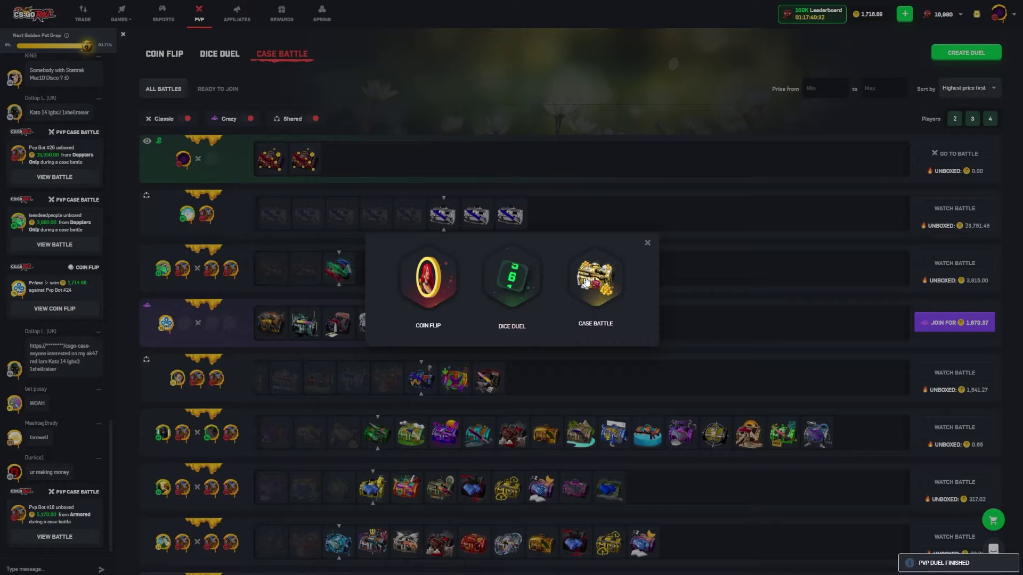
pyautogui.click(608, 274)
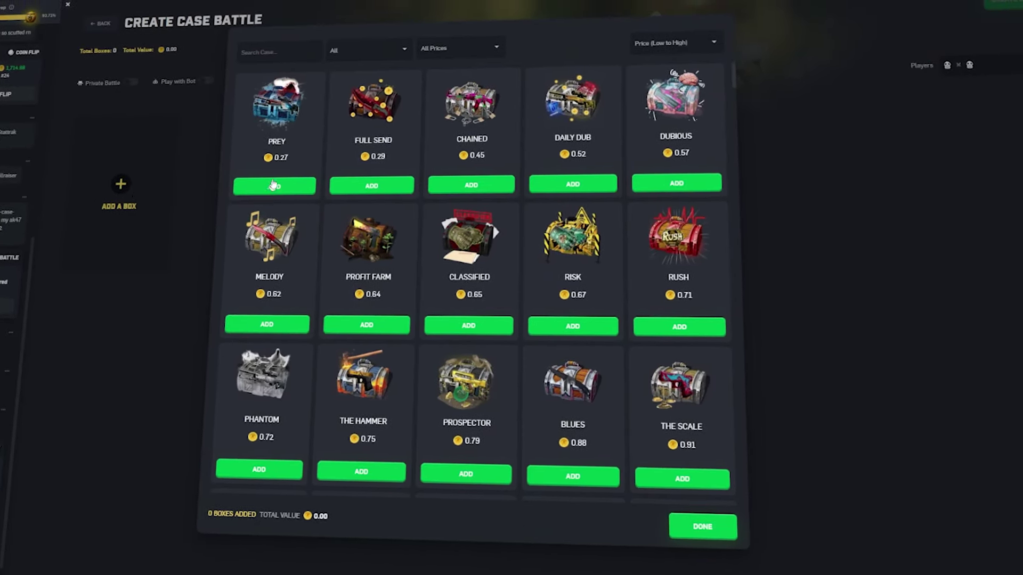
pyautogui.click(276, 49)
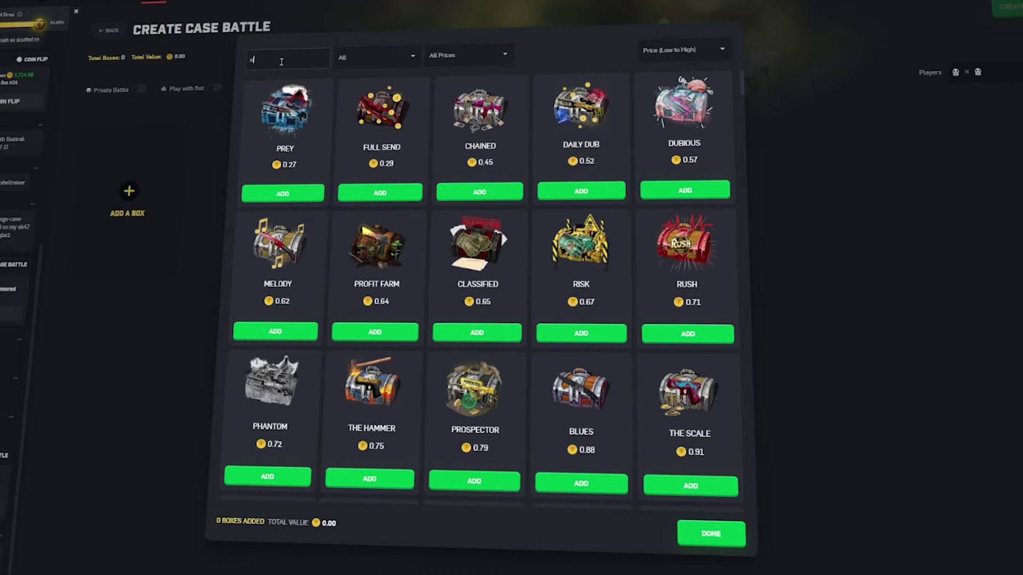
pyautogui.write('ink')
pyautogui.click(317, 320)
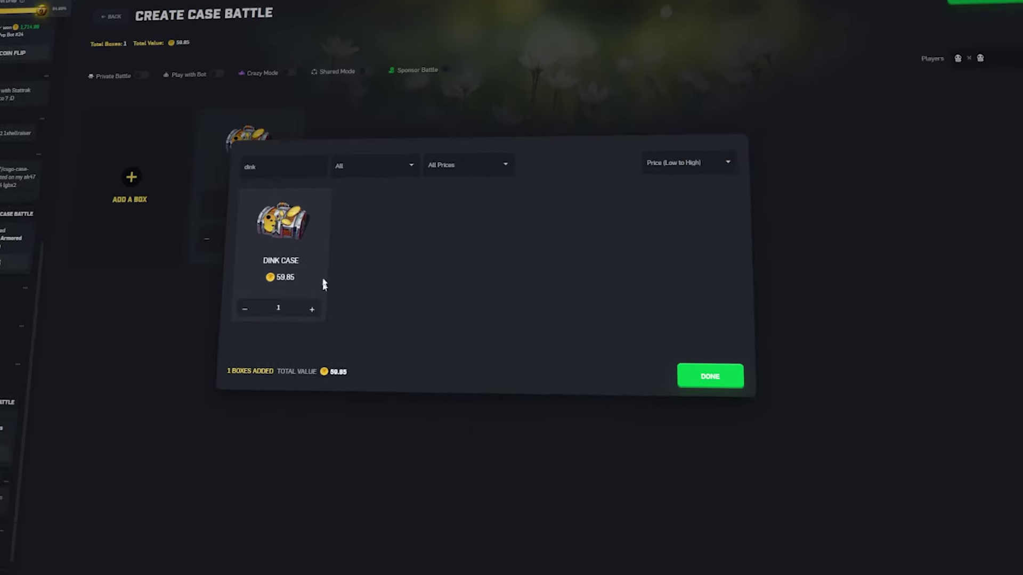
# Step: Add the 1% D Lore, Doom and Permafrost boxes and create the 321.83 duel
pyautogui.hotkey('ctrl', 'a')
pyautogui.press('BackSpace')
pyautogui.write('1% d')
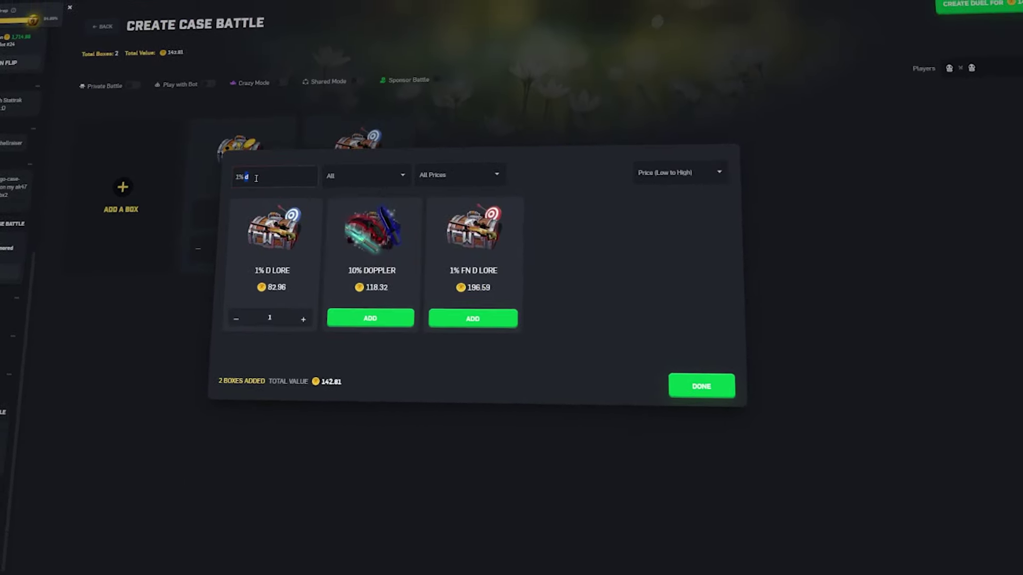
pyautogui.write('doo')
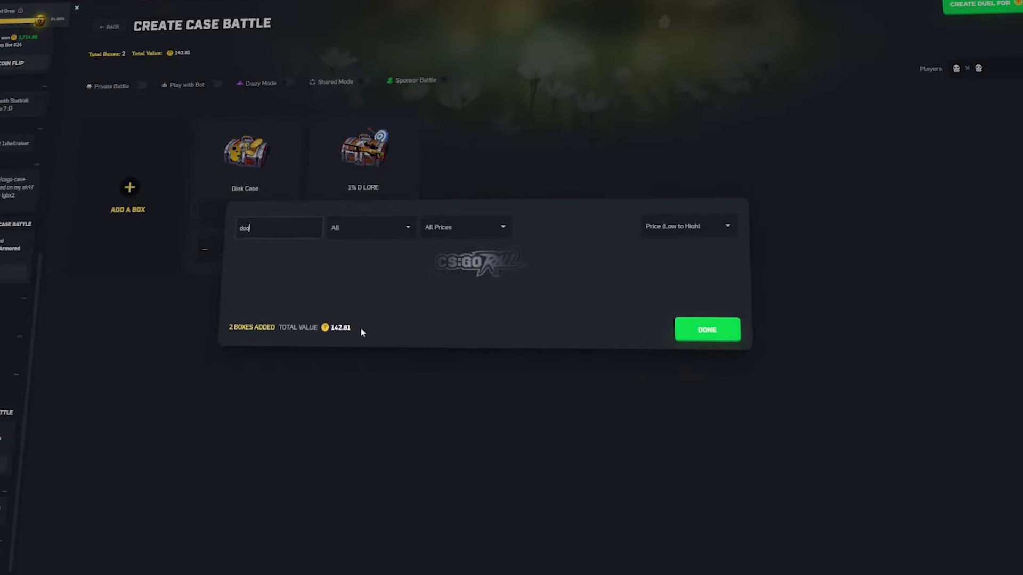
pyautogui.click(294, 319)
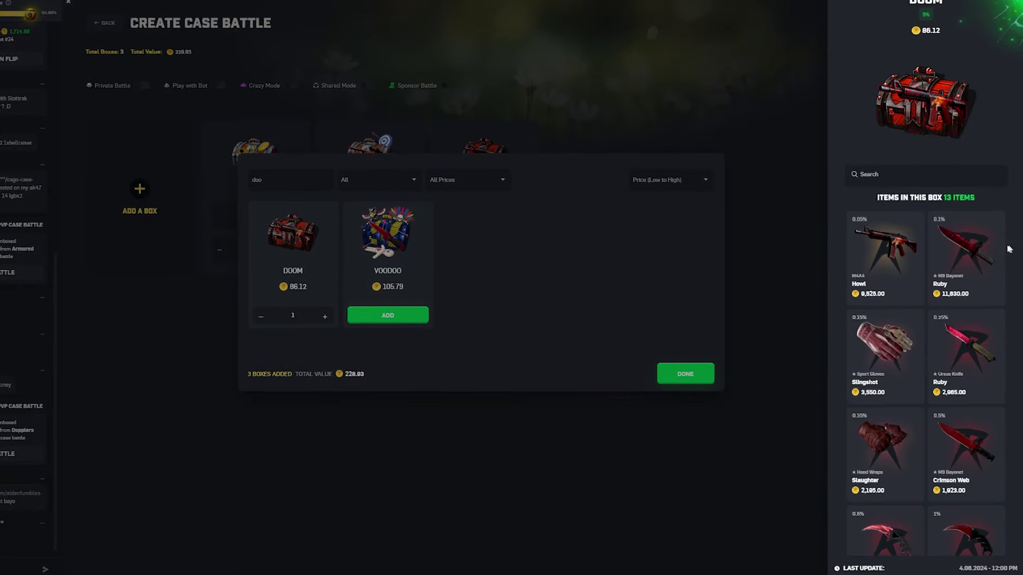
pyautogui.moveTo(924, 261); pyautogui.dragTo(843, 202)
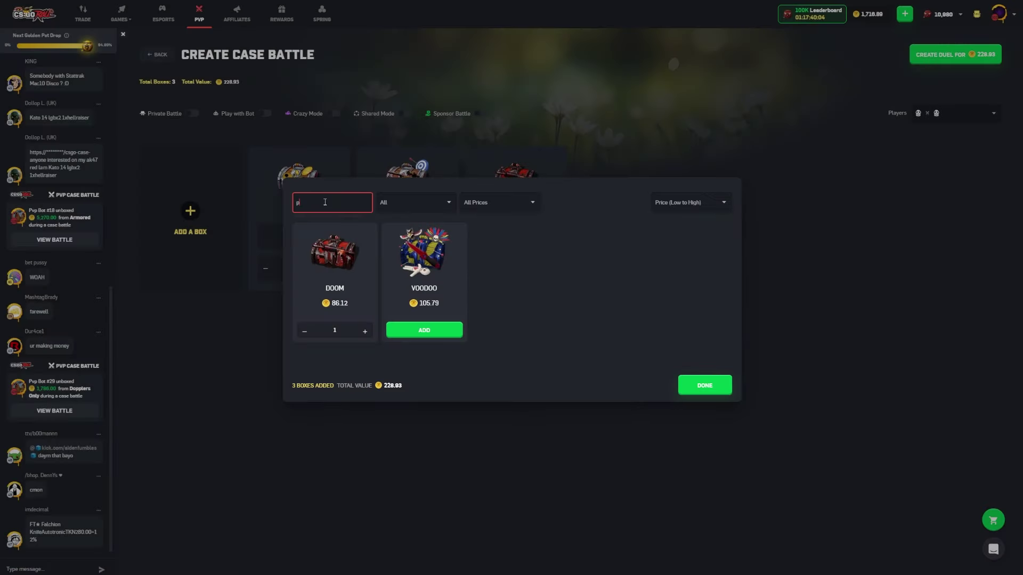
pyautogui.click(335, 330)
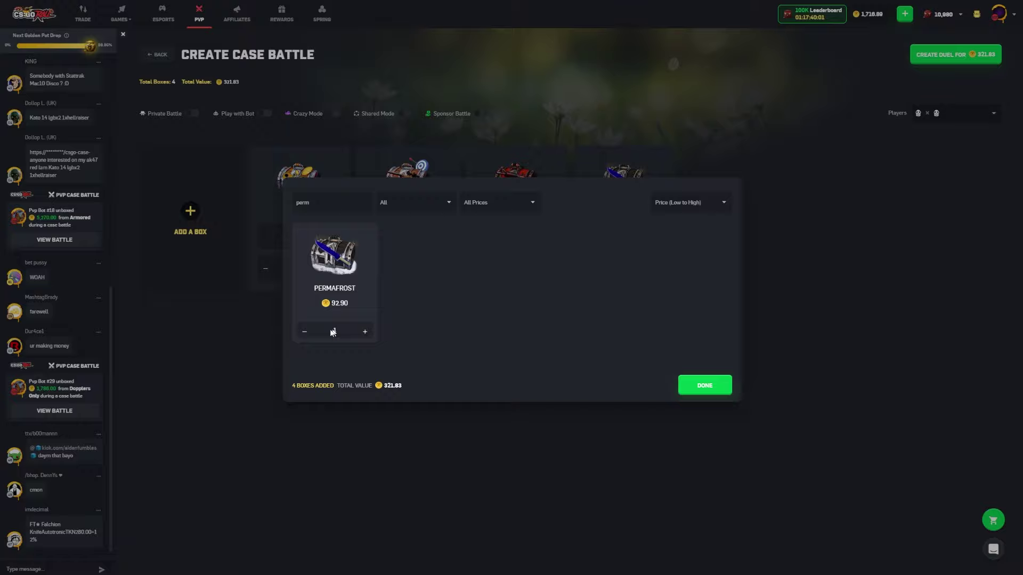
pyautogui.click(223, 192)
pyautogui.click(955, 56)
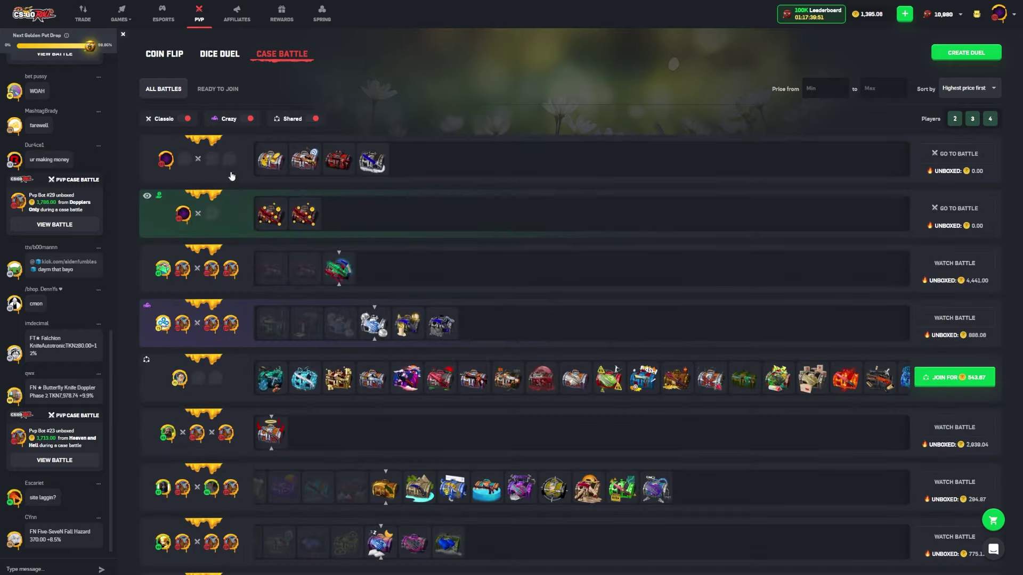
# Step: Fill the new battle's empty slots with bots and send a chat message during the openings
pyautogui.click(432, 151)
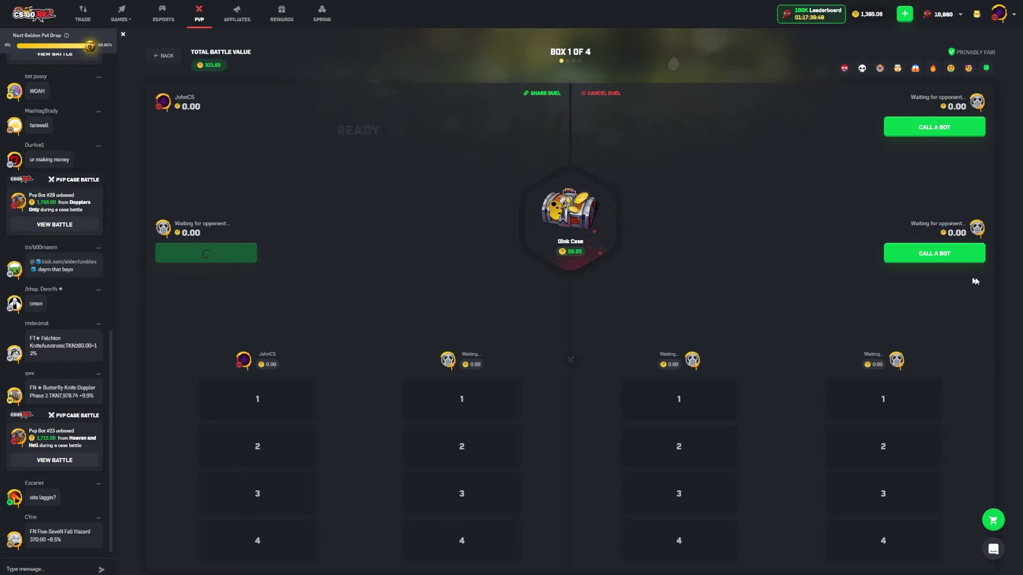
pyautogui.click(949, 249)
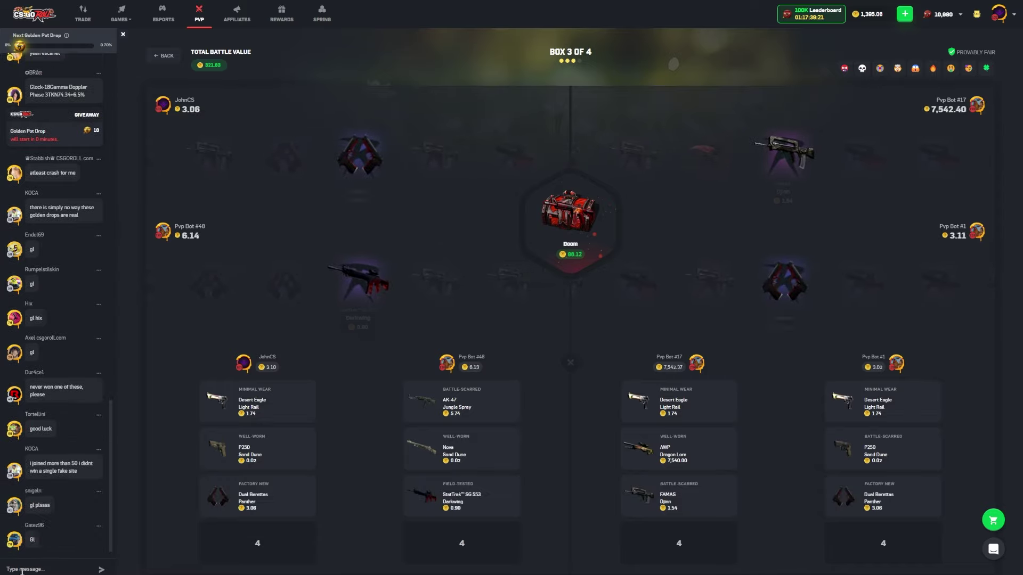
pyautogui.write('i')
pyautogui.press('Return')
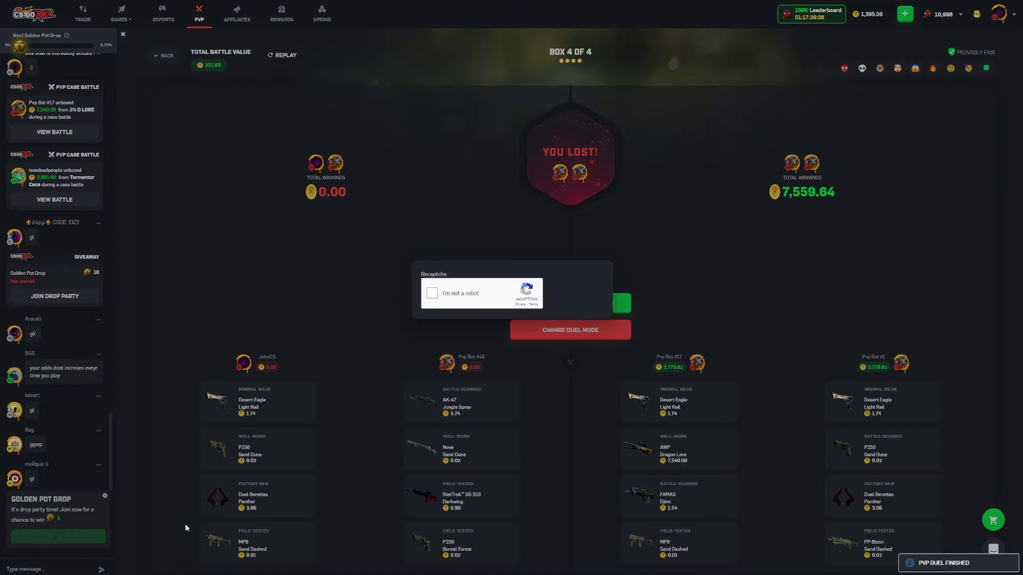
# Step: Join the Golden Pot Drop giveaway, send a chat reply, and open a battle from the lobby
pyautogui.click(436, 293)
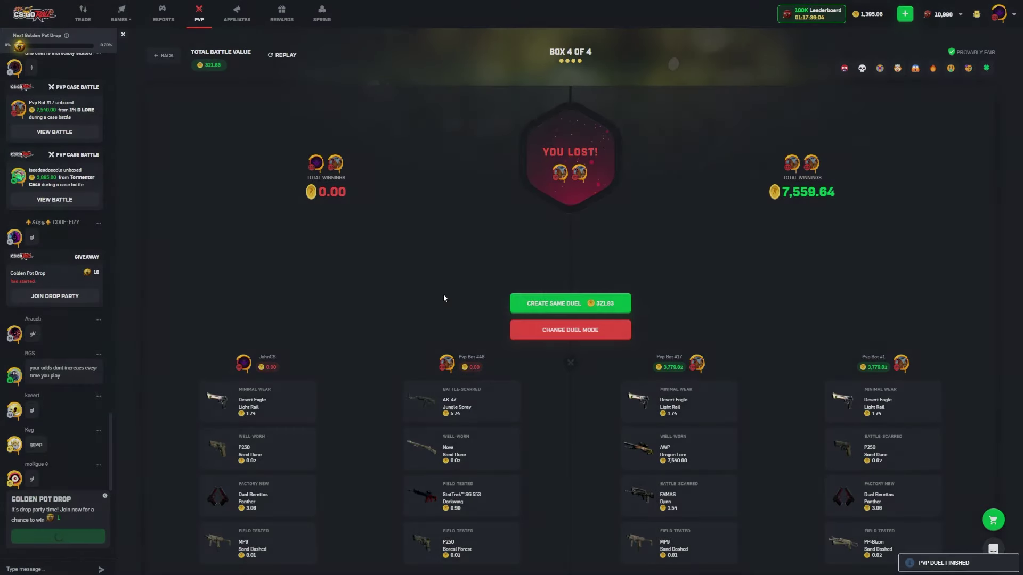
pyautogui.write('lies it does')
pyautogui.press('Return')
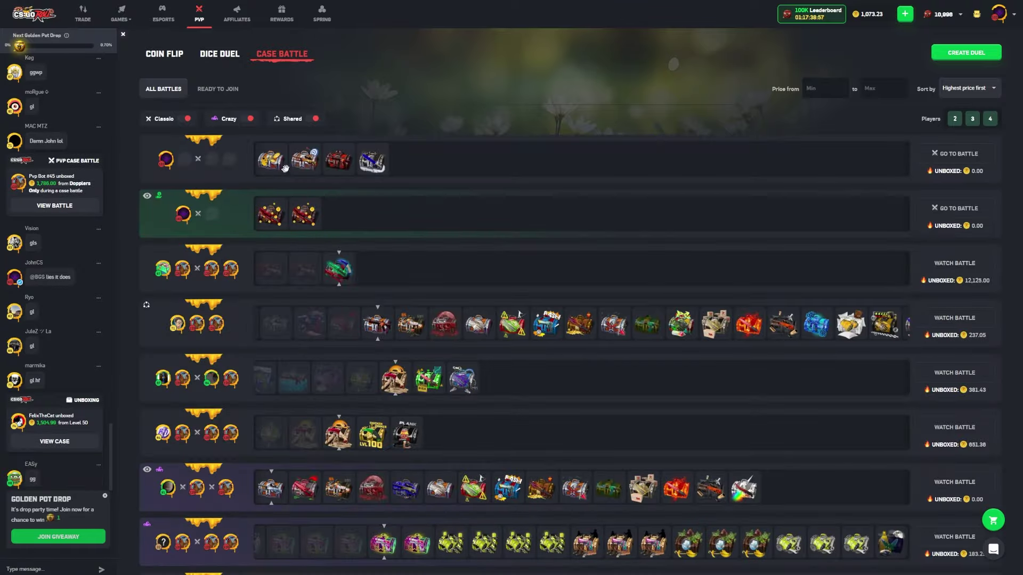
pyautogui.click(298, 167)
pyautogui.click(237, 257)
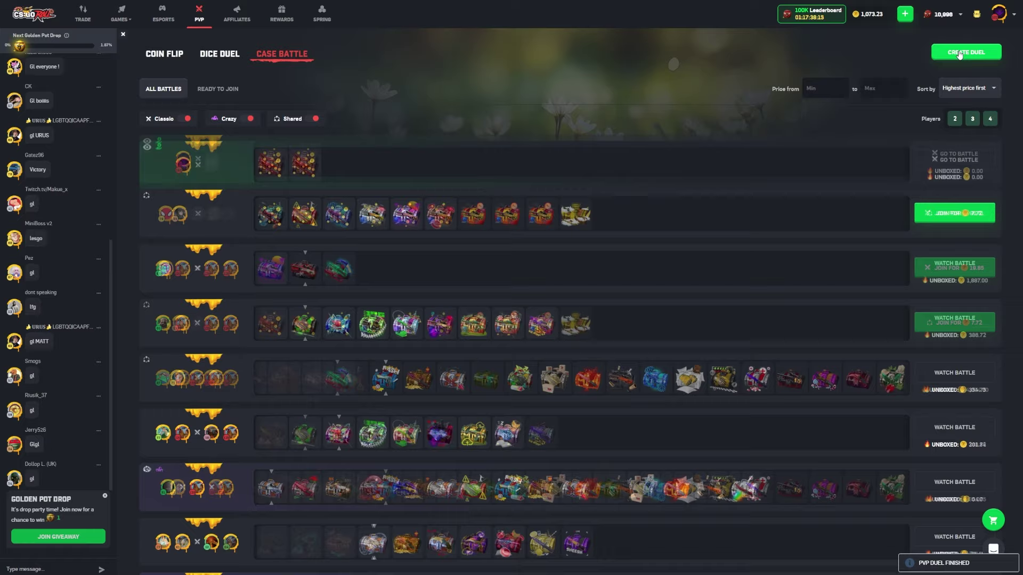
# Step: Start a new case battle and add two ChickenDinner v2 boxes
pyautogui.click(962, 53)
pyautogui.click(590, 286)
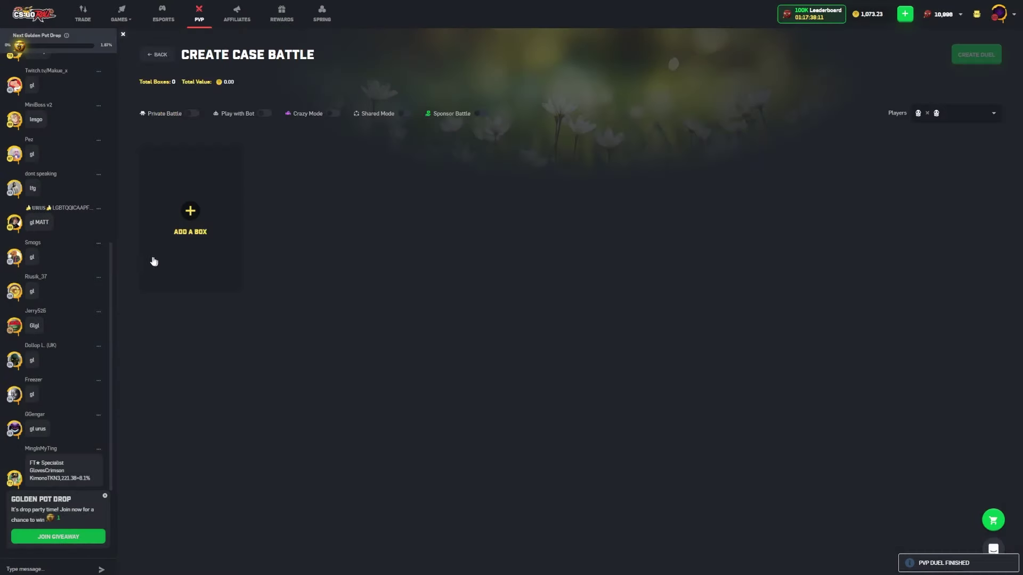
pyautogui.click(195, 238)
pyautogui.click(302, 54)
pyautogui.write('chi')
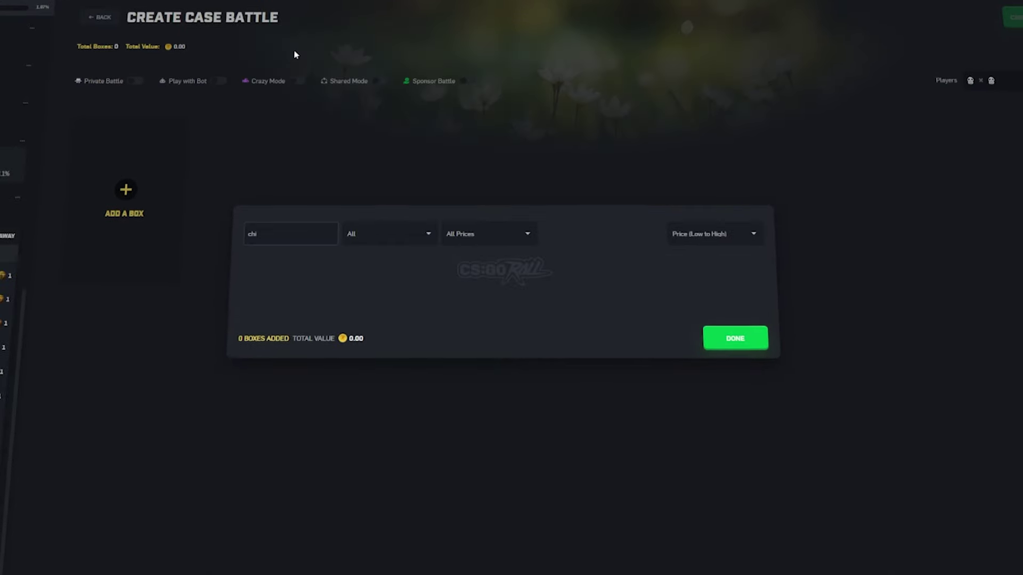
pyautogui.click(304, 334)
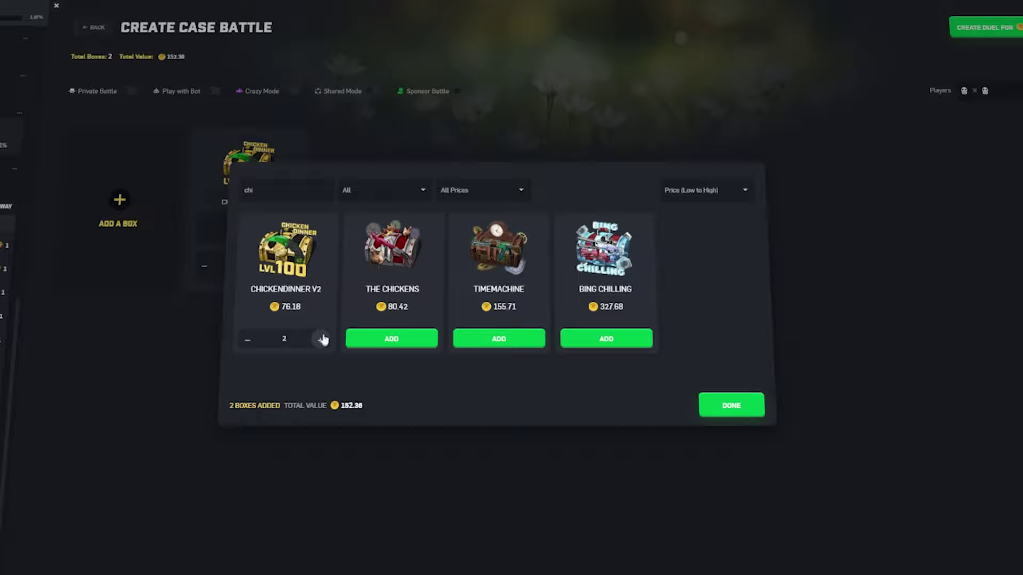
# Step: Add the Biba and Red Alert boxes and set the battle to two versus two
pyautogui.tripleClick(294, 185)
pyautogui.write('bin')
pyautogui.press('BackSpace')
pyautogui.write('ba')
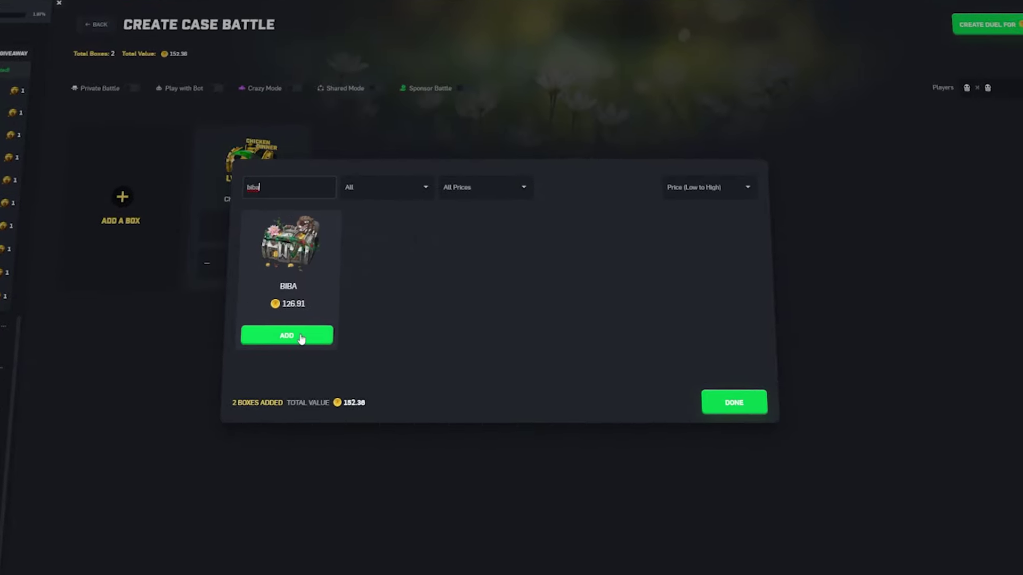
pyautogui.click(312, 339)
pyautogui.tripleClick(301, 182)
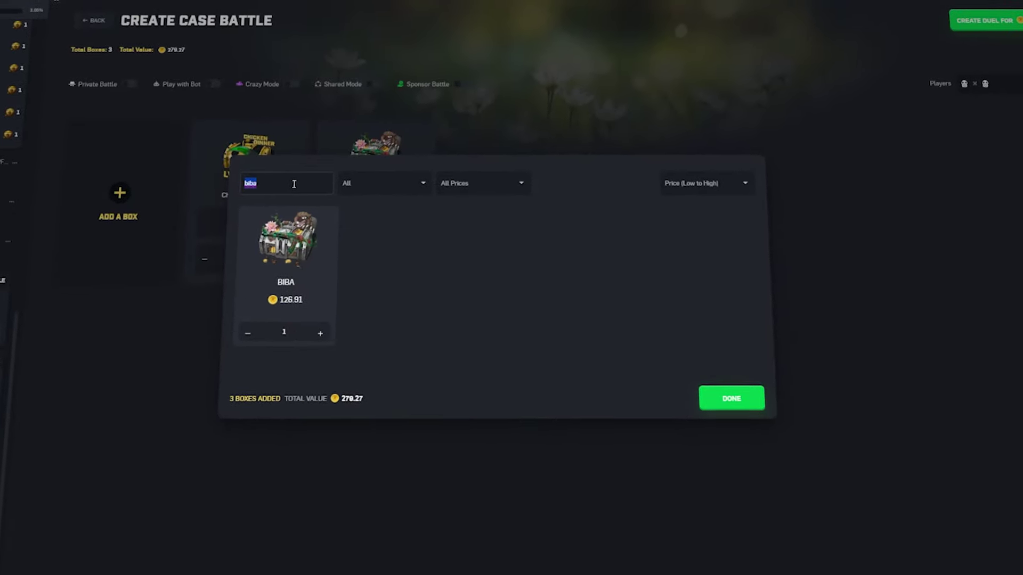
pyautogui.write('nred')
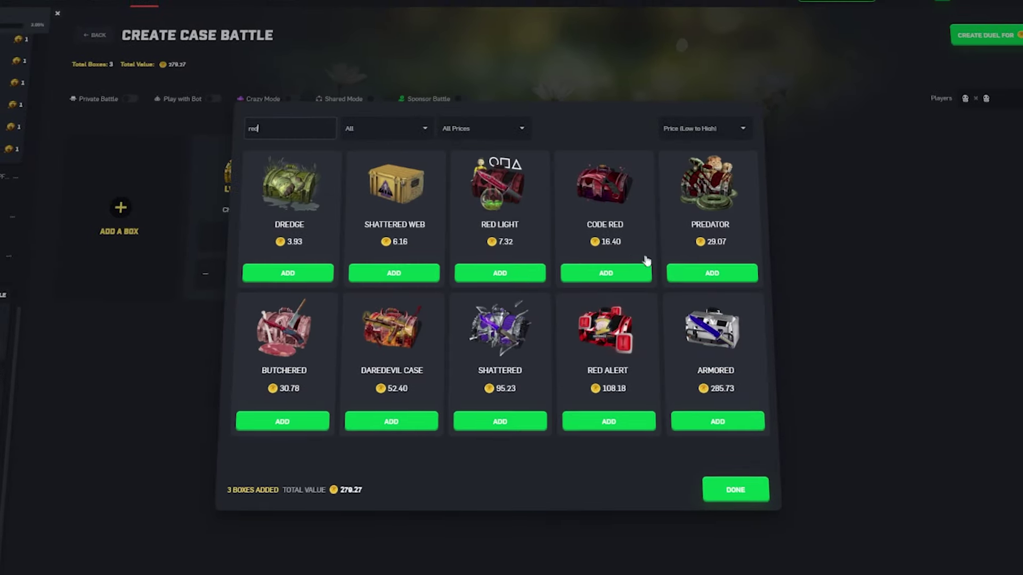
pyautogui.click(612, 358)
pyautogui.click(903, 240)
pyautogui.click(961, 162)
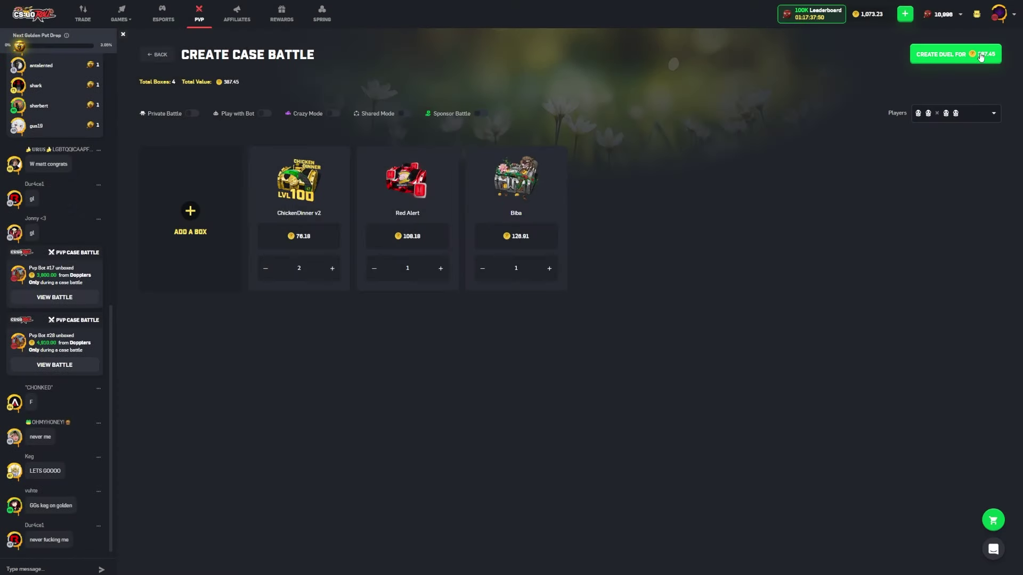
# Step: Play the 387.45 battle against bots to a win with the Oni Taiji AWP
pyautogui.click(955, 54)
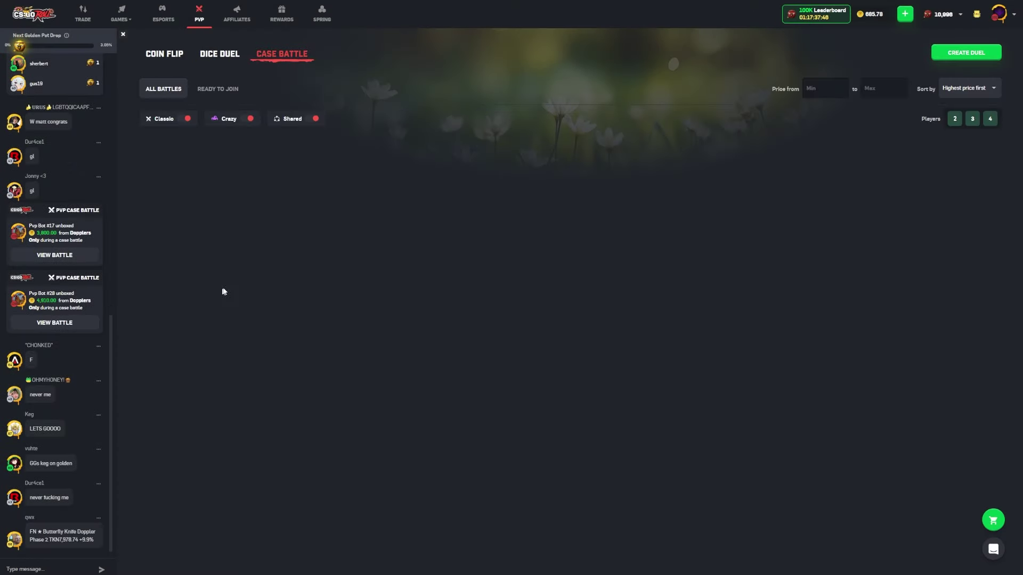
pyautogui.click(198, 14)
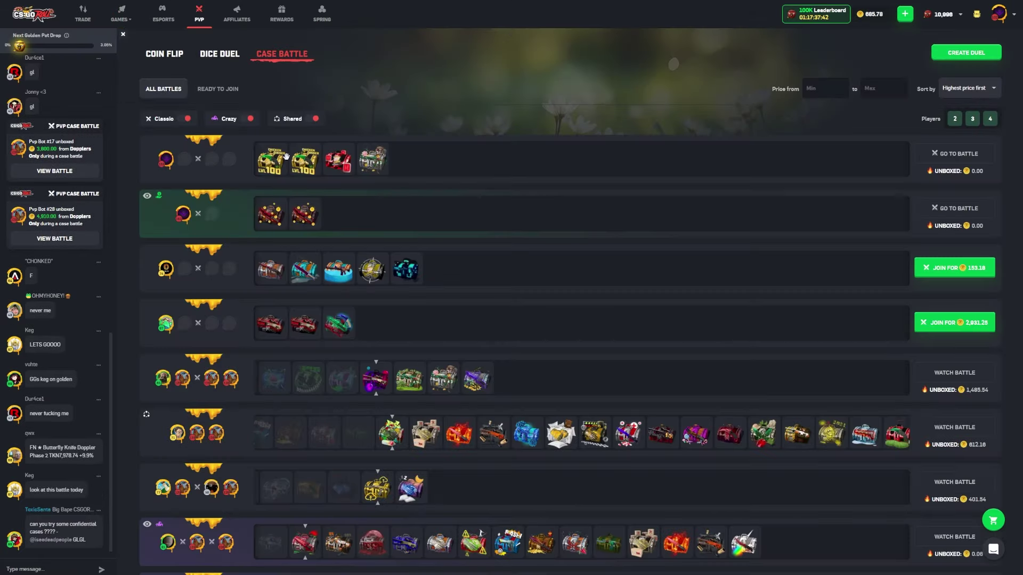
pyautogui.click(198, 306)
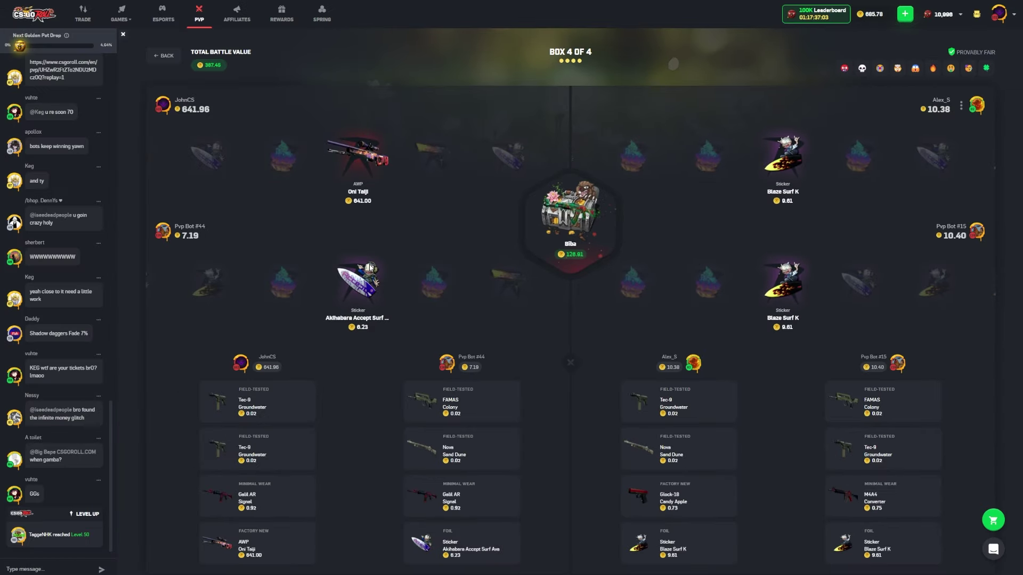
pyautogui.click(571, 303)
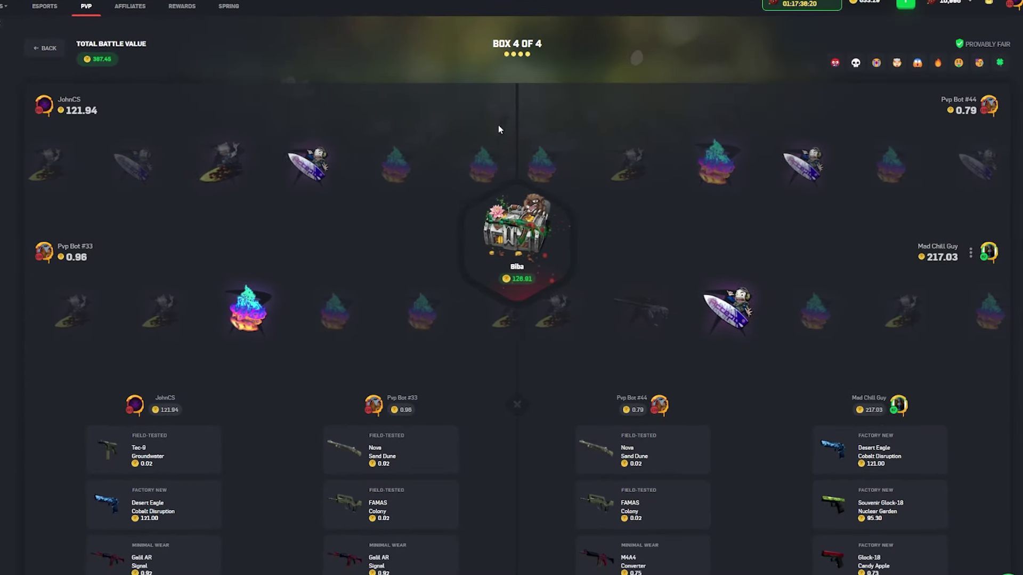
pyautogui.click(670, 80)
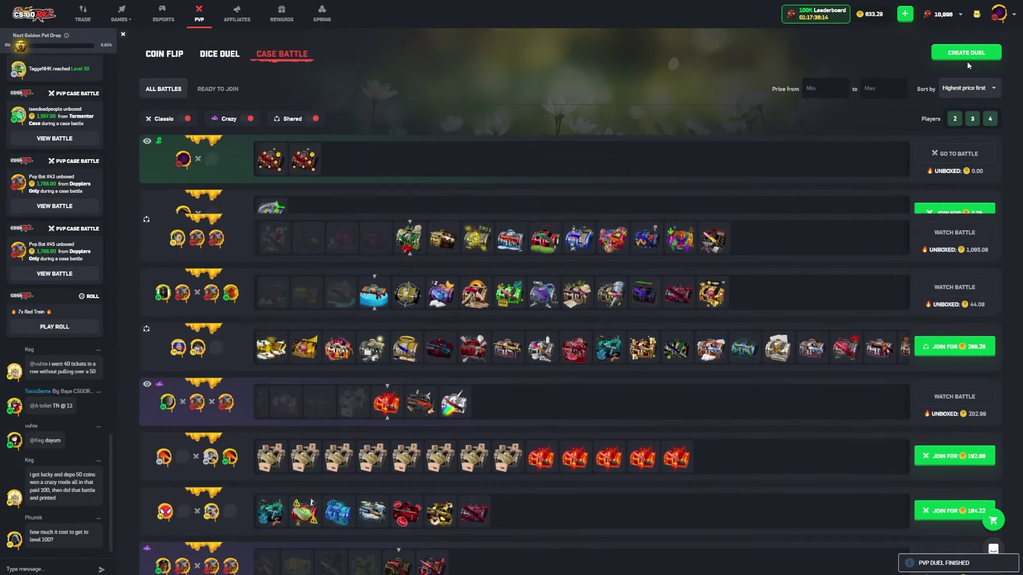
# Step: Start a new case battle and add the Compound case by searching 'comp'
pyautogui.click(967, 56)
pyautogui.click(596, 314)
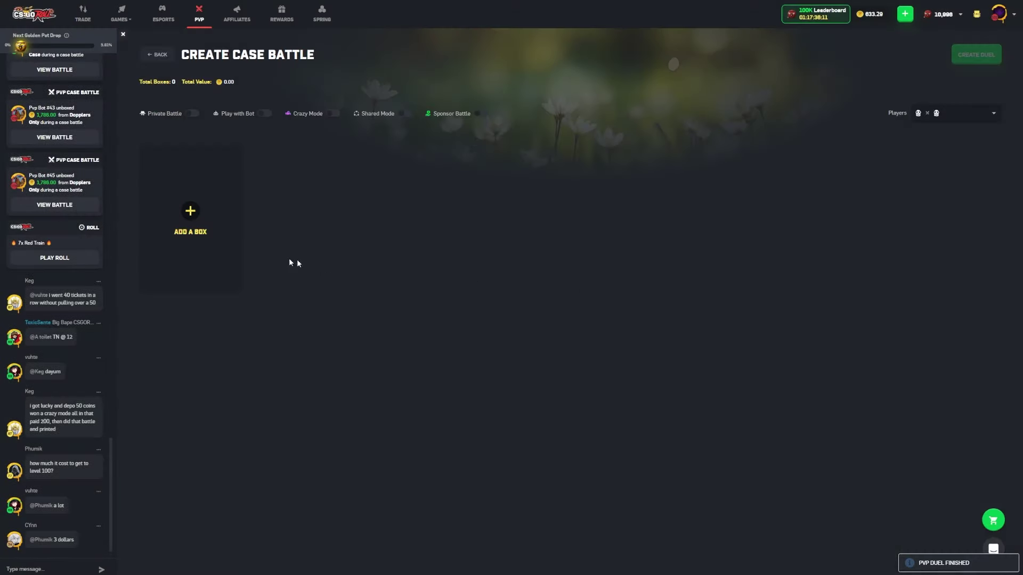
pyautogui.click(166, 238)
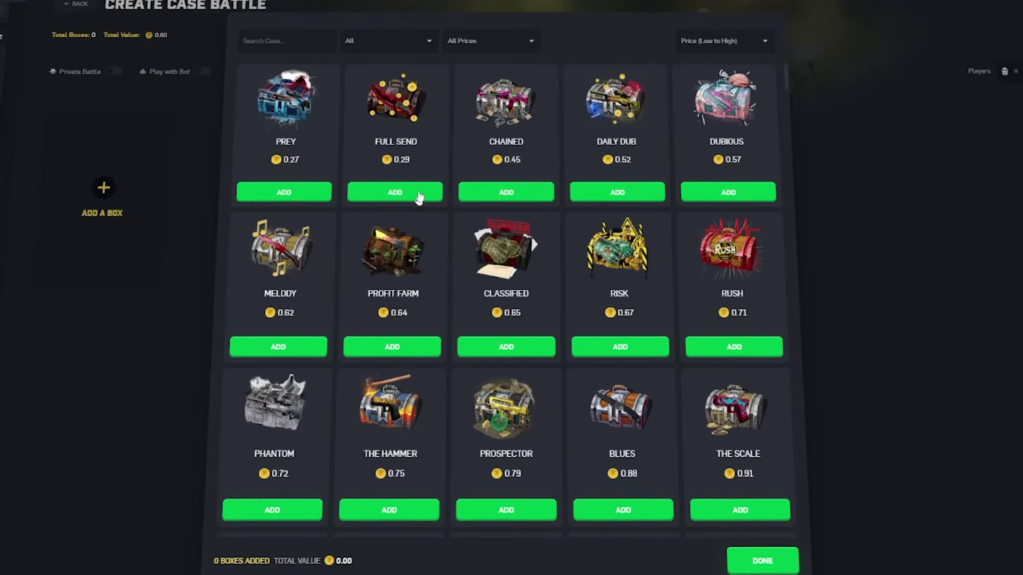
pyautogui.click(280, 39)
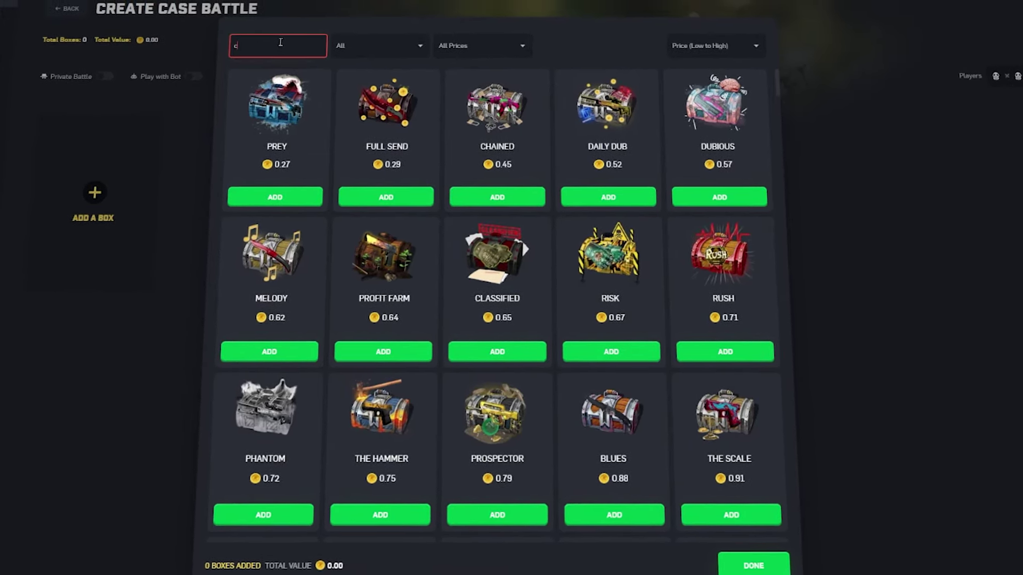
pyautogui.write('check')
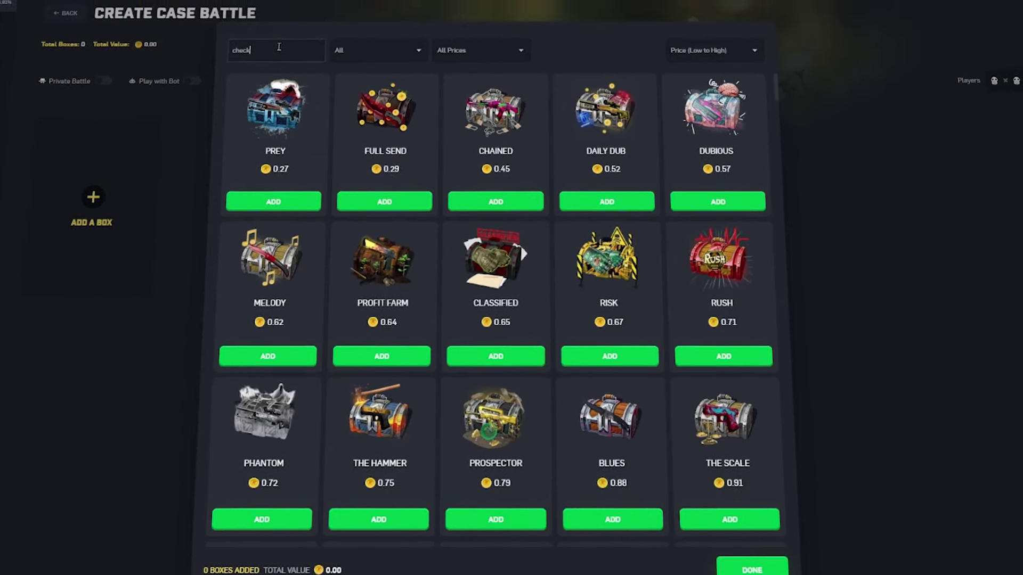
pyautogui.write('comp')
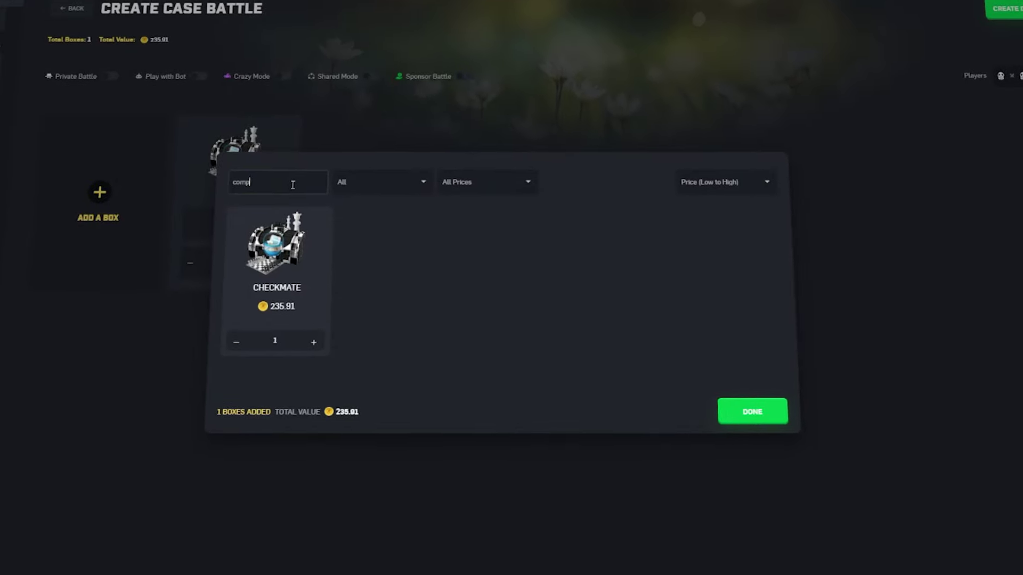
pyautogui.click(311, 331)
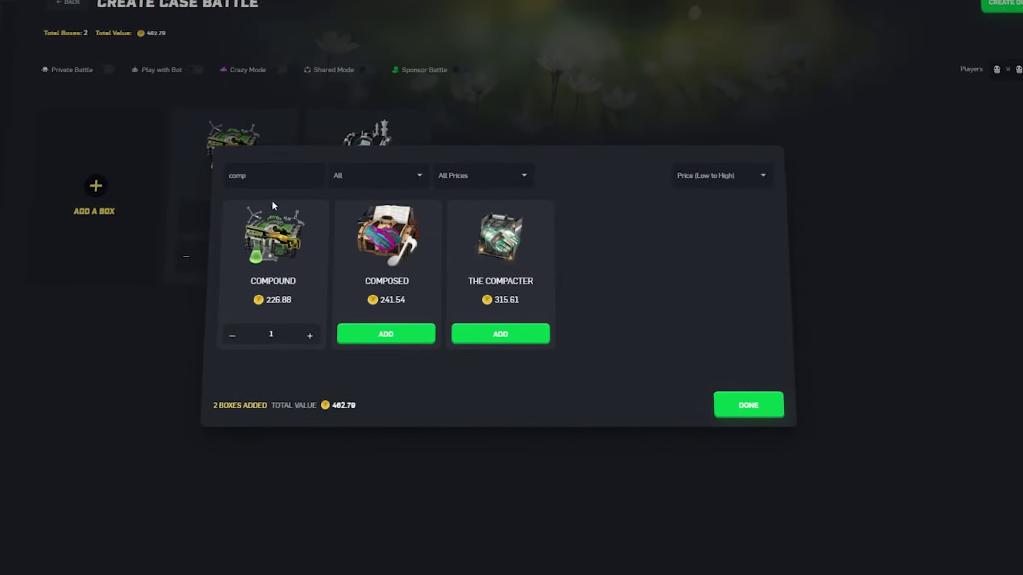
# Step: Add the Too EZ case, confirm the three boxes, and withdraw coins from the stash
pyautogui.doubleClick(269, 185)
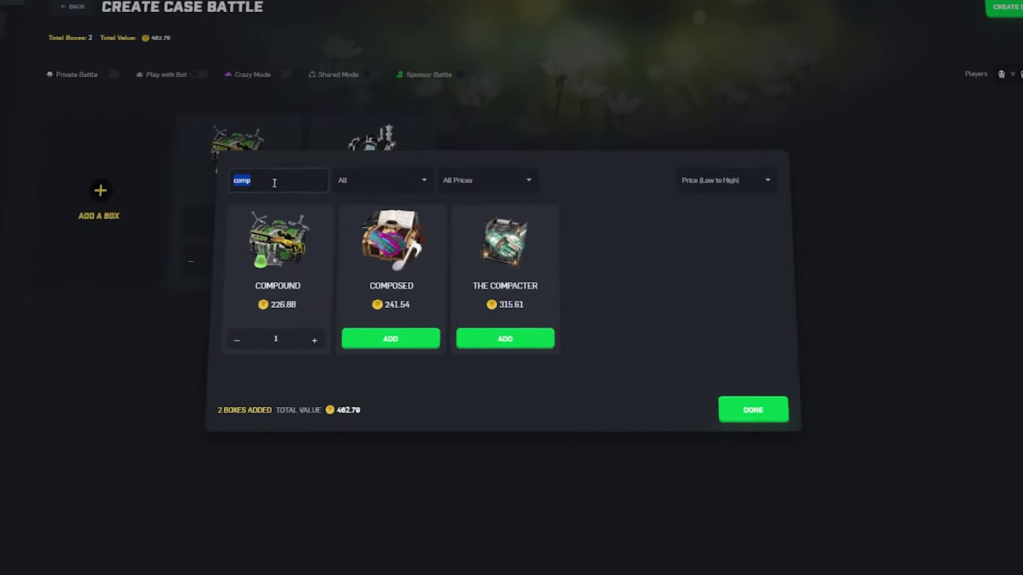
pyautogui.write('too')
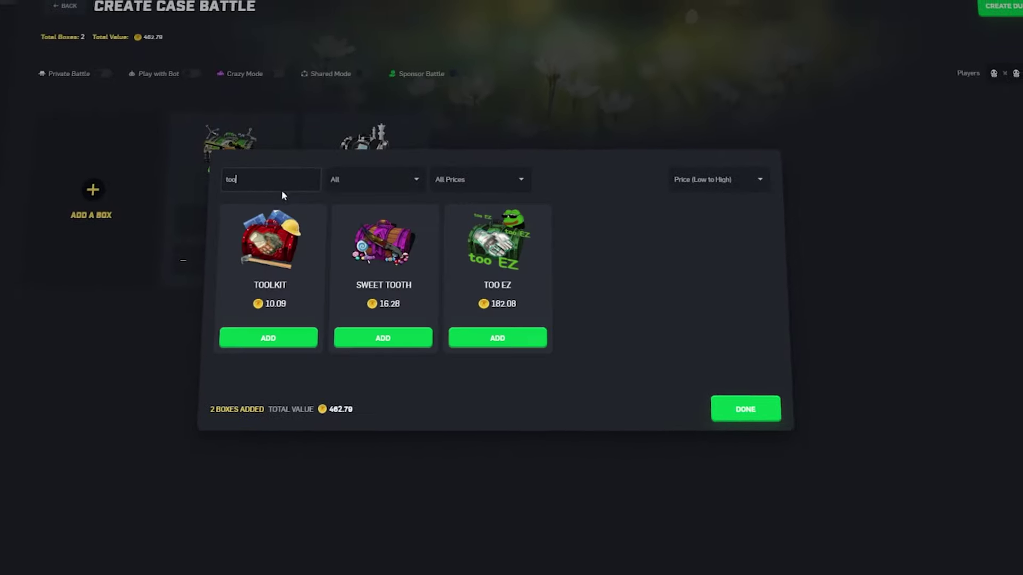
pyautogui.click(523, 350)
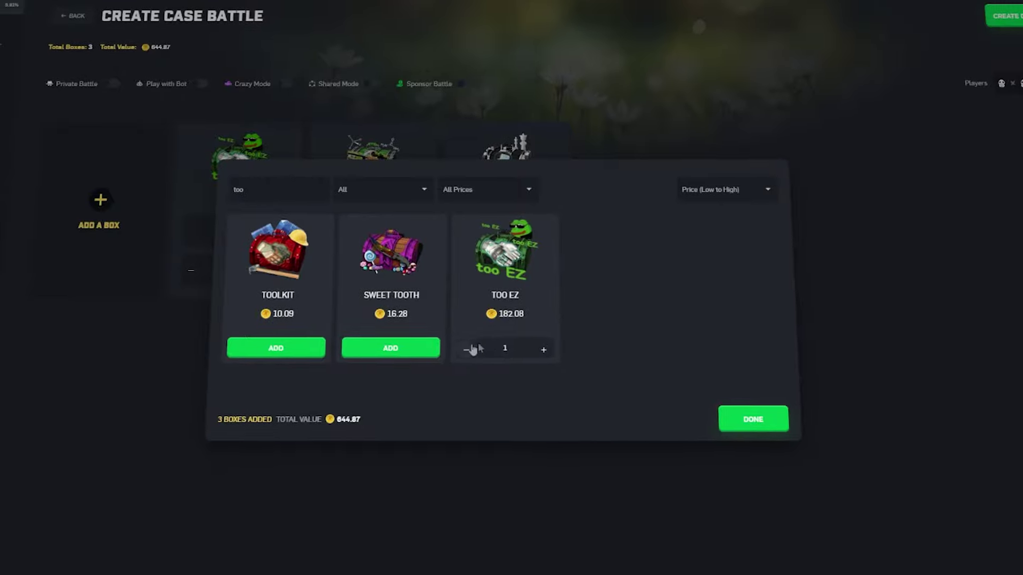
pyautogui.click(459, 345)
pyautogui.doubleClick(281, 188)
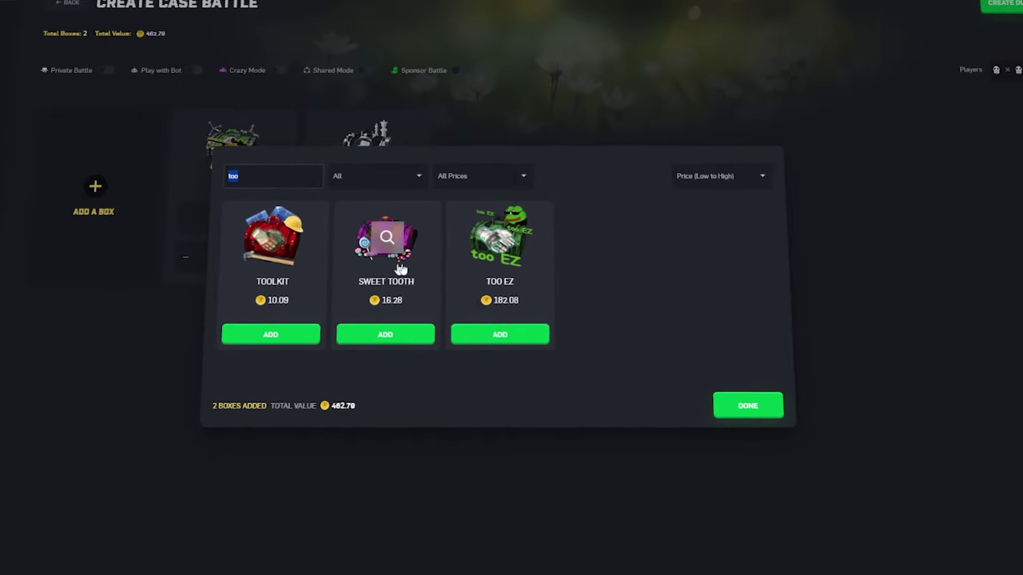
pyautogui.click(499, 334)
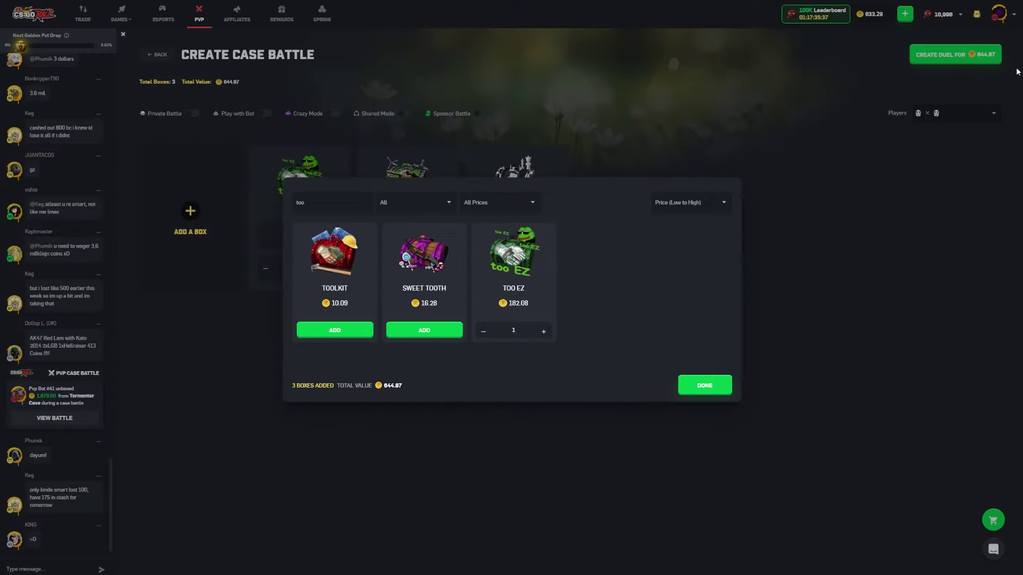
pyautogui.click(748, 405)
pyautogui.click(968, 109)
pyautogui.write('30')
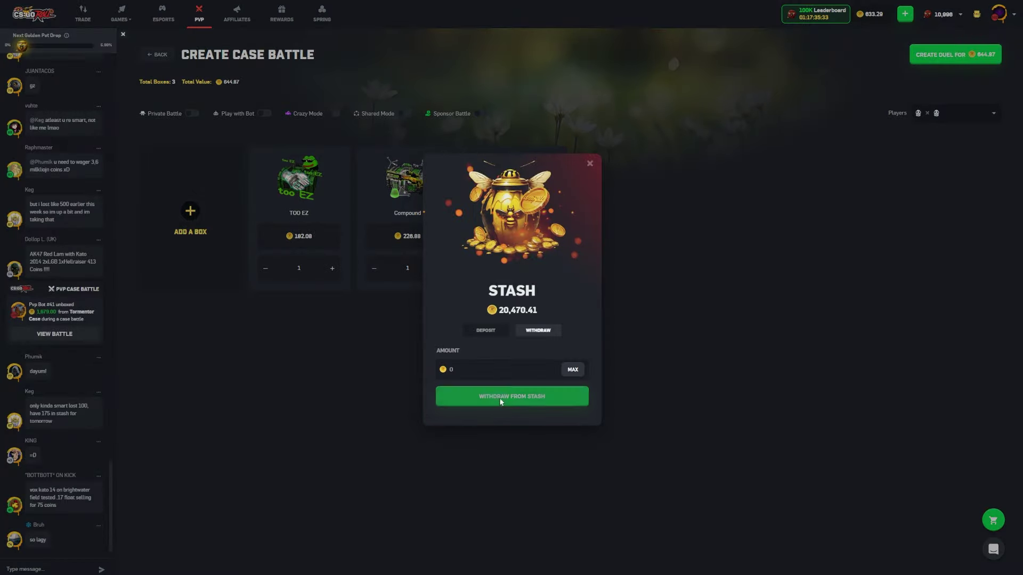
pyautogui.click(501, 397)
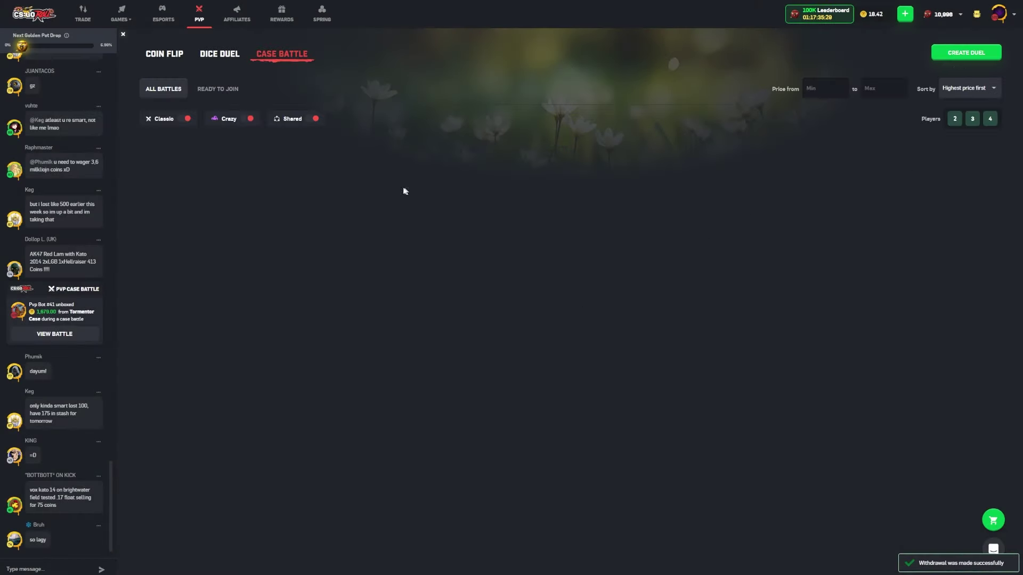
# Step: Open the 644.87 battle and watch its three boxes, ending with a Katowice 2014 Reason Gaming sticker
pyautogui.click(283, 213)
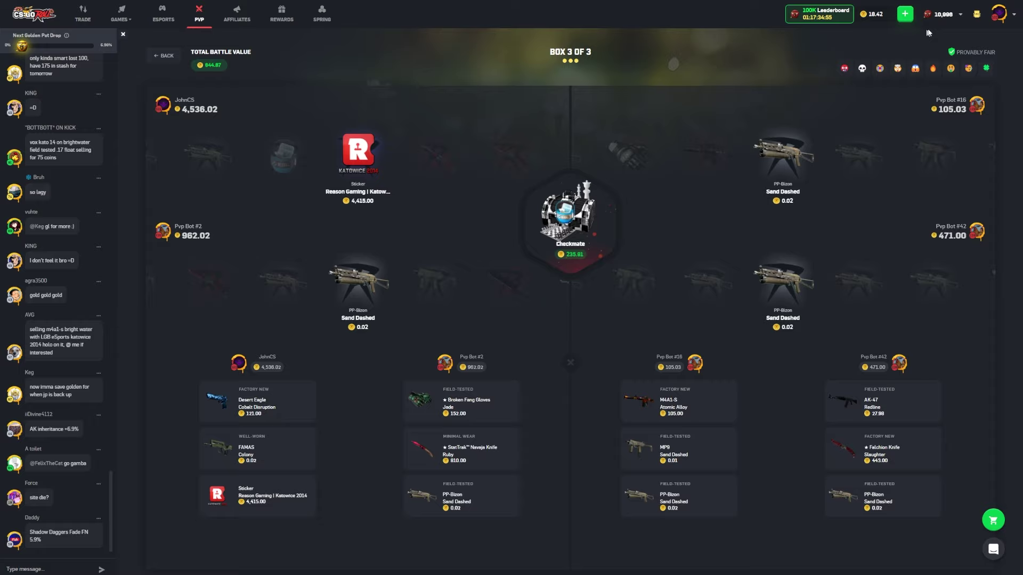
# Step: Sell the Specialist Gloves | Emerald Web from the inventory for 3,030.00 coins
pyautogui.click(974, 15)
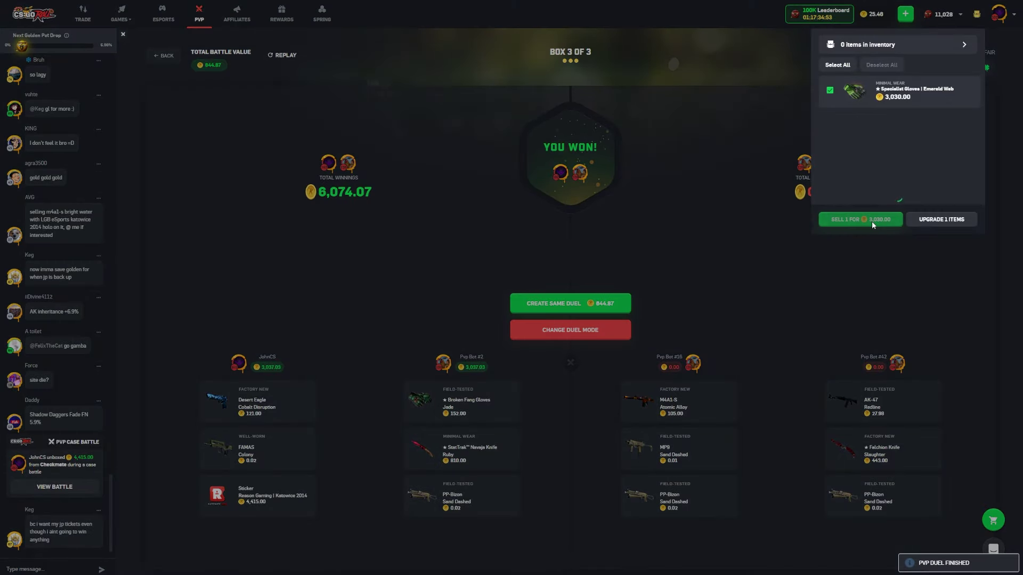
pyautogui.click(609, 170)
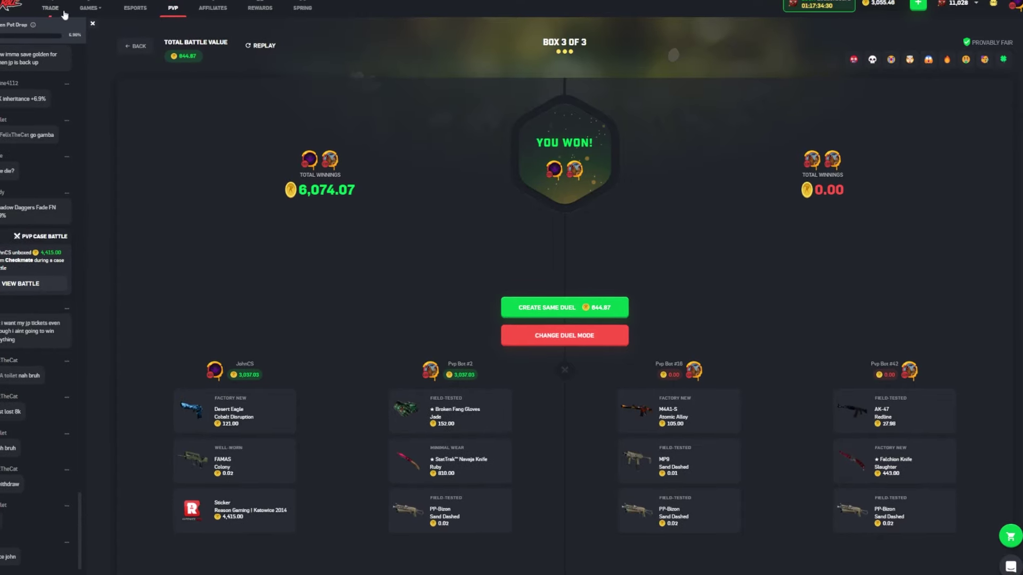
# Step: Sort the trade market by Best deals, set minimum price 1200, and select the Hot Rod M4A1-S
pyautogui.click(50, 9)
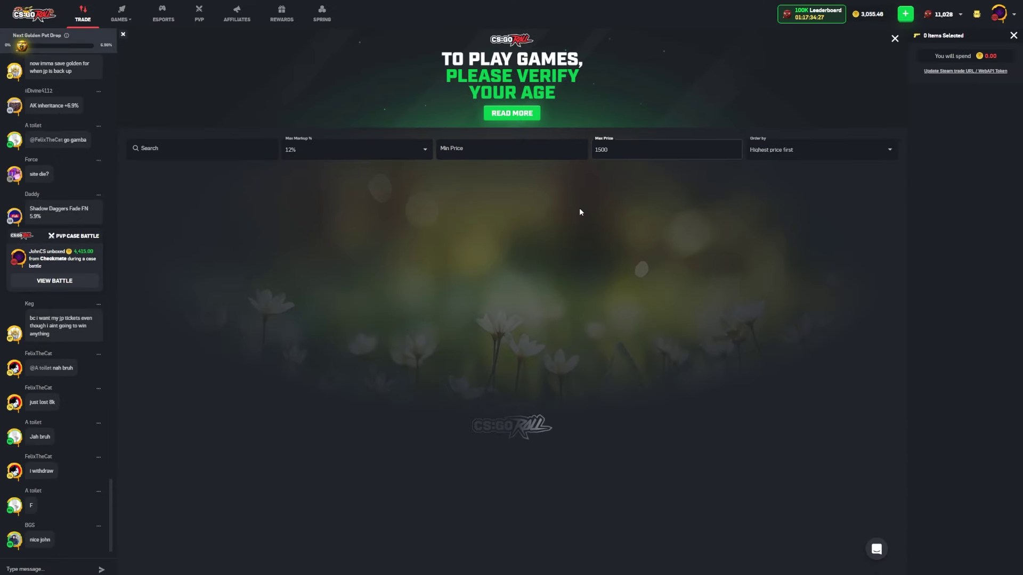
pyautogui.scroll(-2, 172, 413)
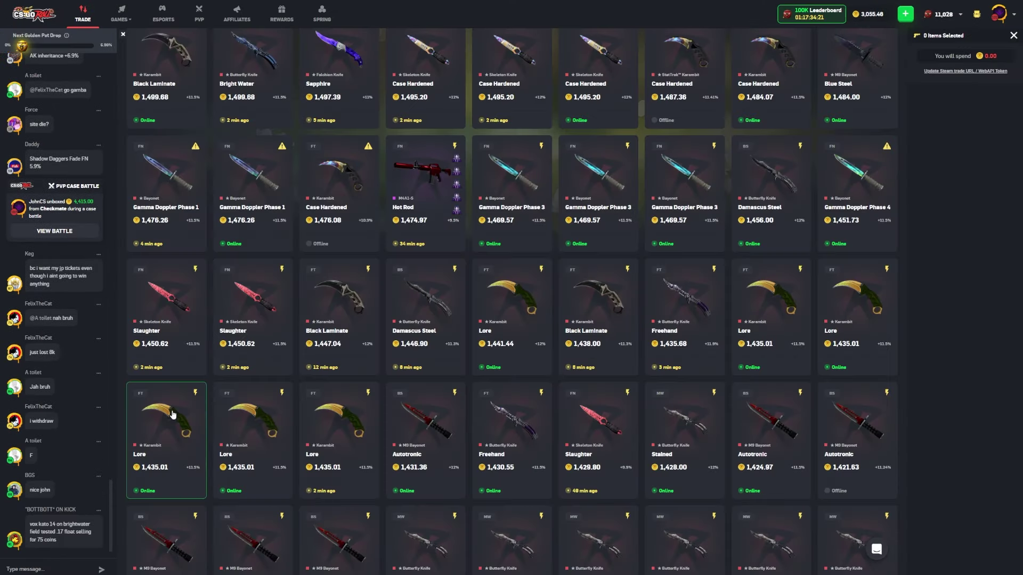
pyautogui.scroll(2, 214, 375)
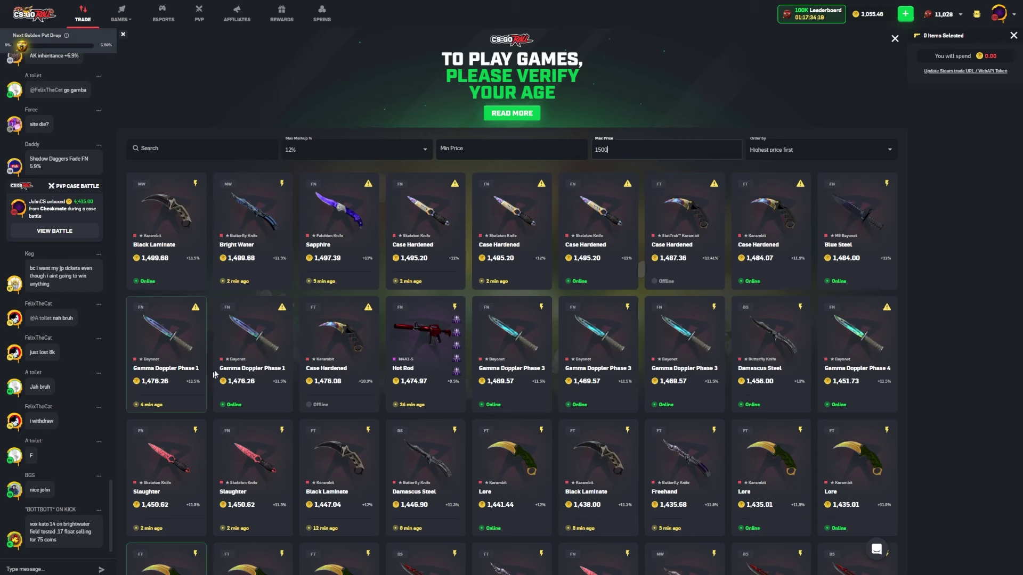
pyautogui.click(776, 160)
pyautogui.click(759, 182)
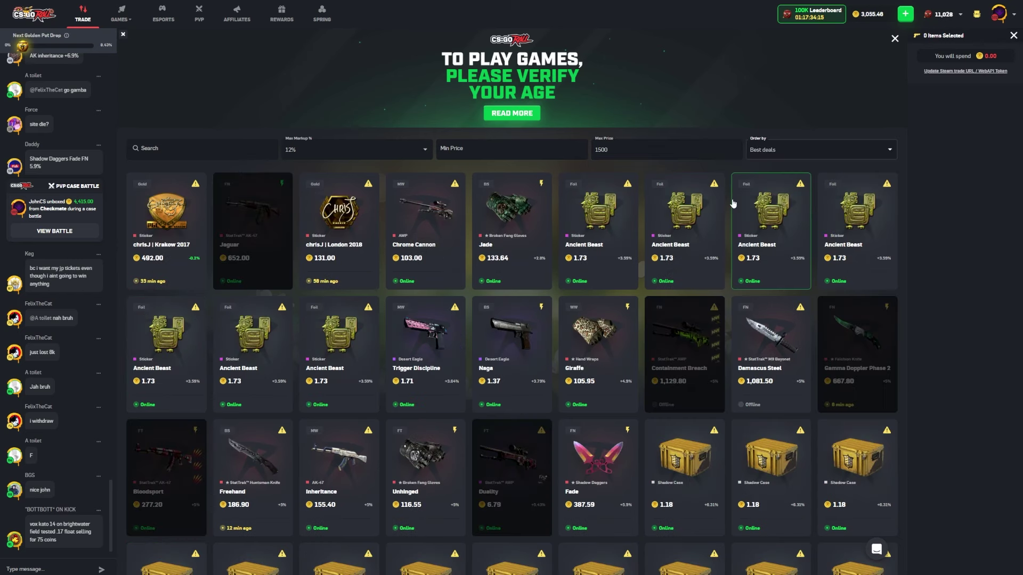
pyautogui.click(532, 154)
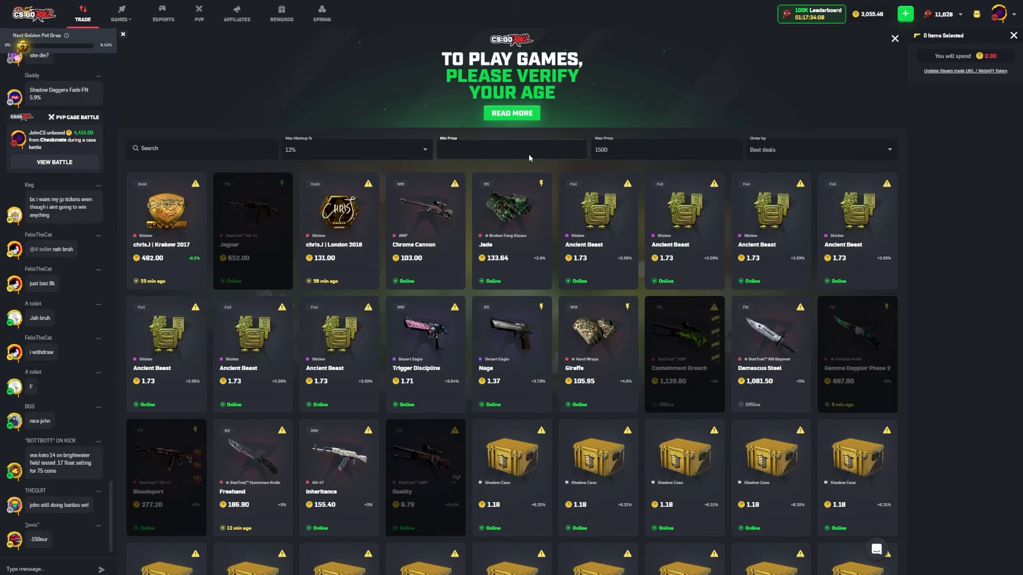
pyautogui.write('1200')
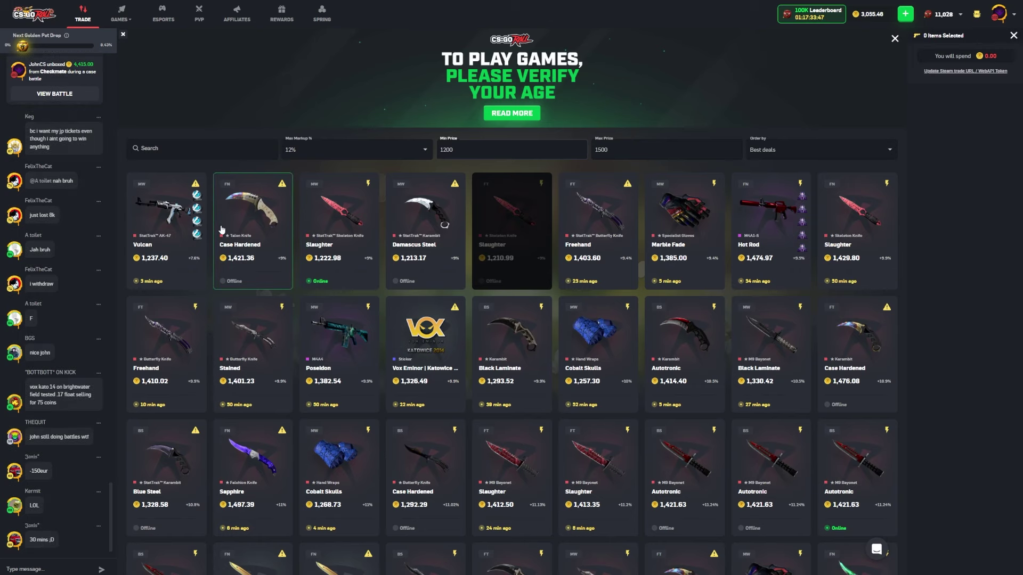
pyautogui.click(796, 225)
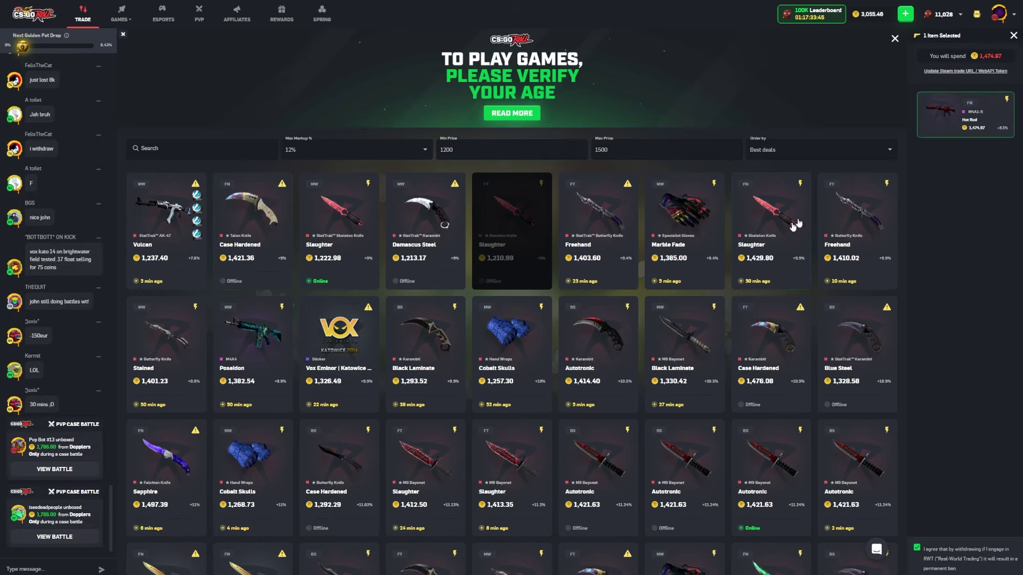
# Step: Withdraw the 1,474.97 Hot Rod and reload Steam trade offers until it shows accepted
pyautogui.click(959, 81)
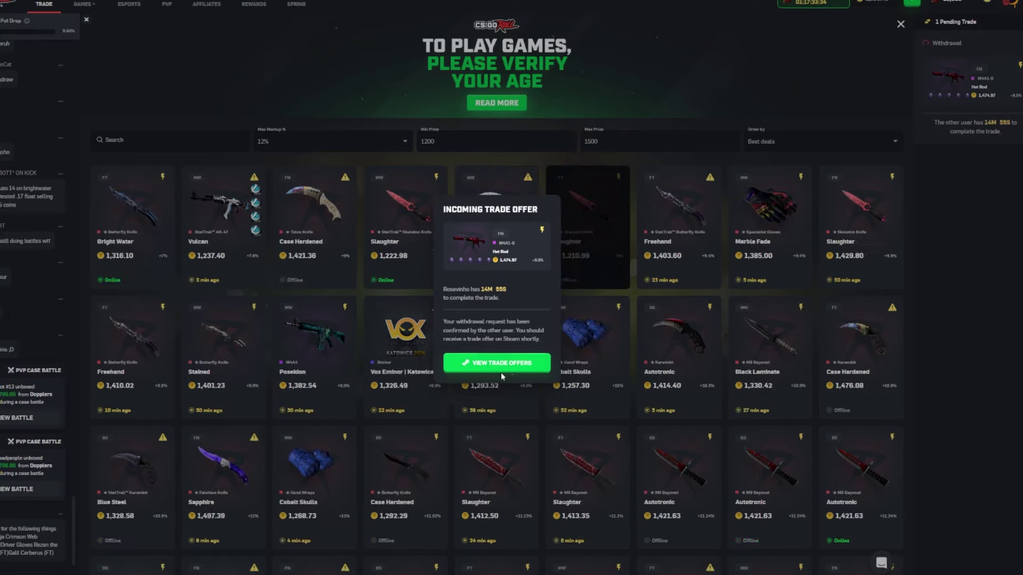
pyautogui.click(477, 367)
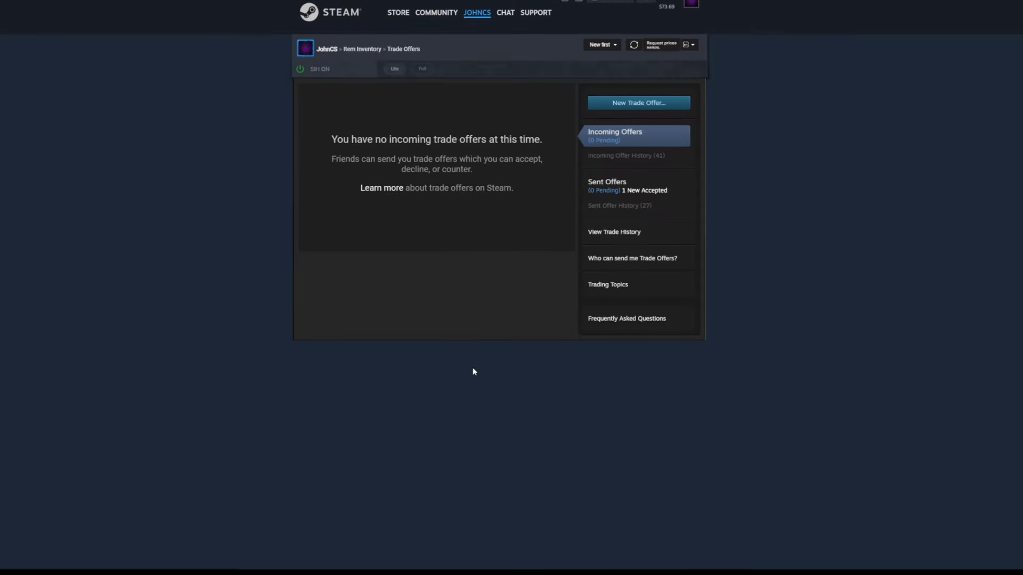
pyautogui.rightClick(52, 171)
pyautogui.click(111, 218)
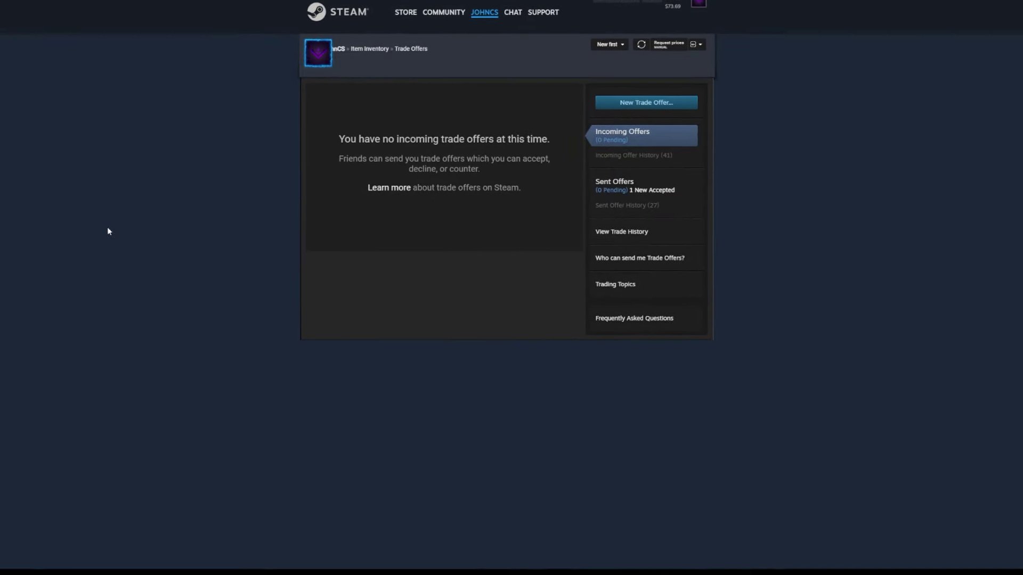
pyautogui.rightClick(107, 225)
pyautogui.click(134, 270)
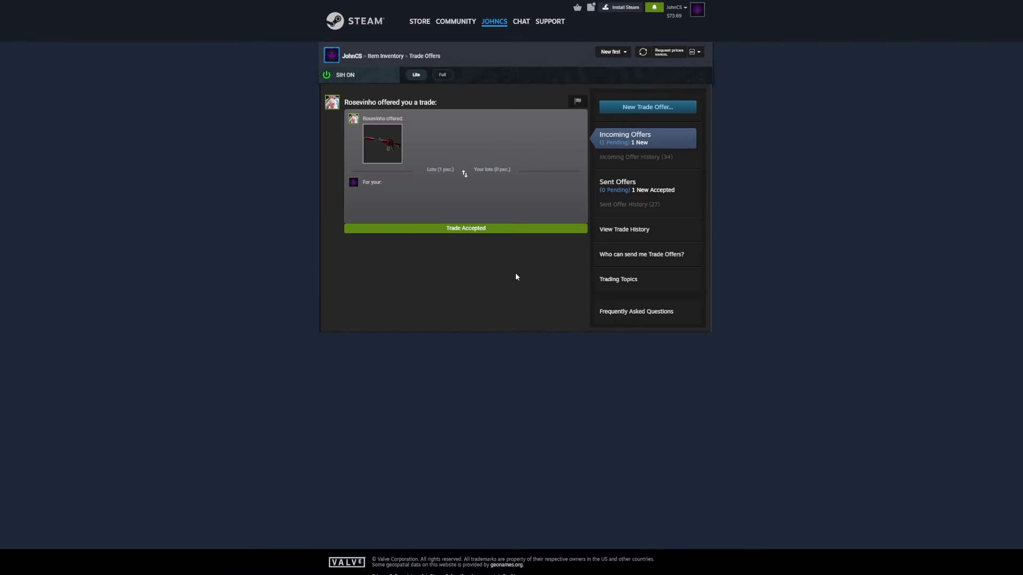
# Step: Dismiss the incoming trade offer notice and bring up the card deposit page with 100 coins prefilled
pyautogui.press('Escape')
pyautogui.click(84, 10)
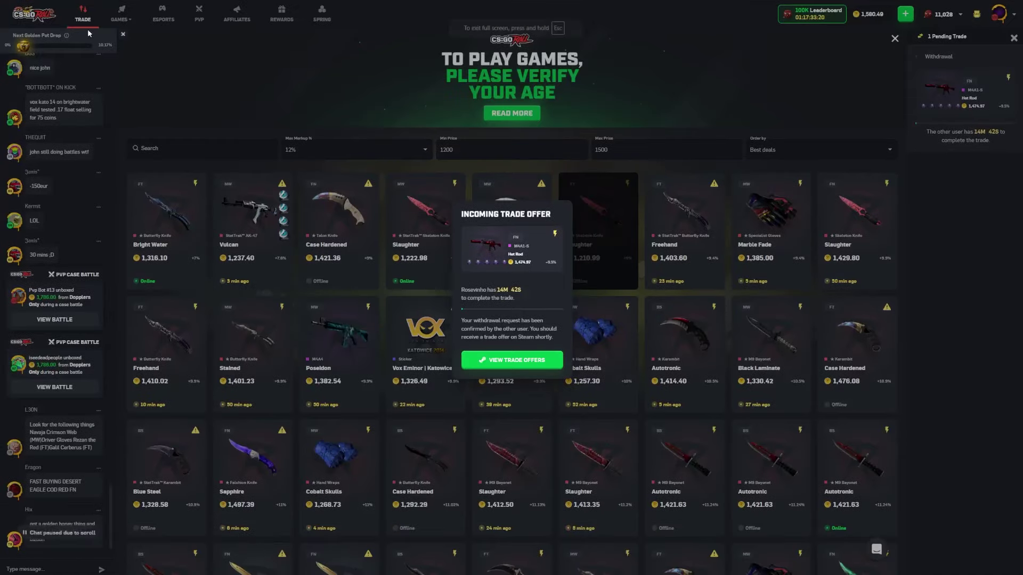
pyautogui.click(416, 145)
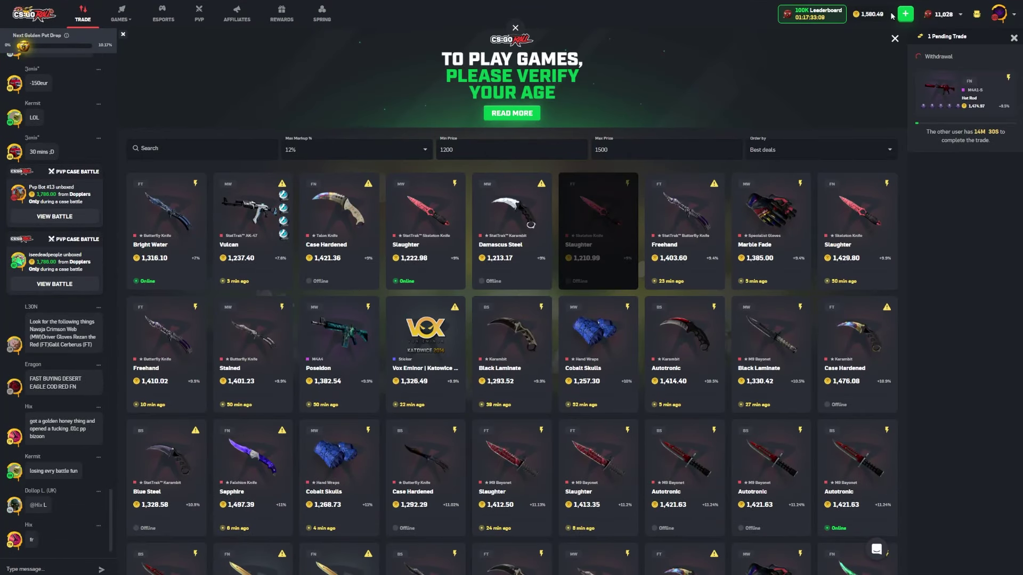
pyautogui.click(540, 119)
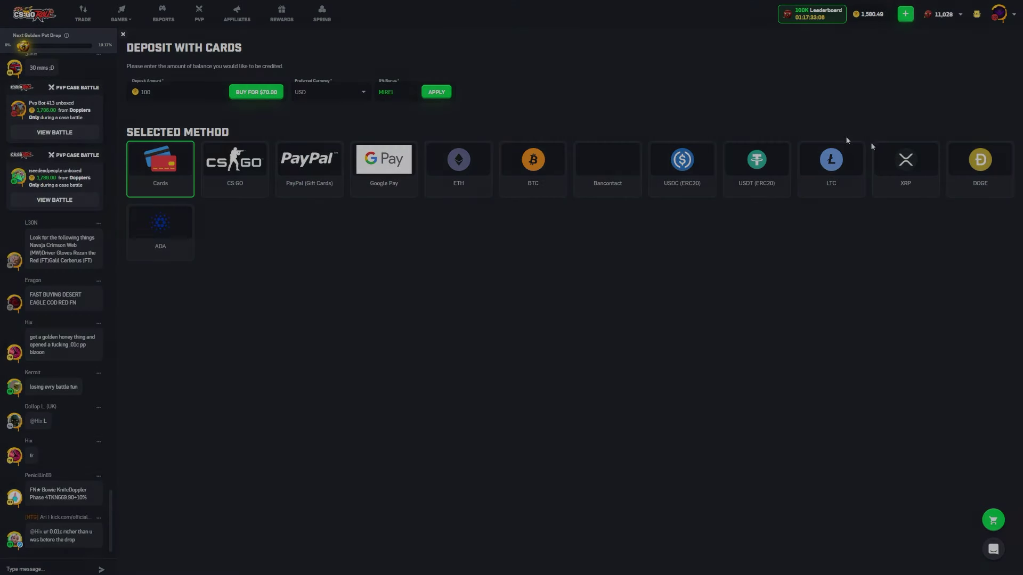